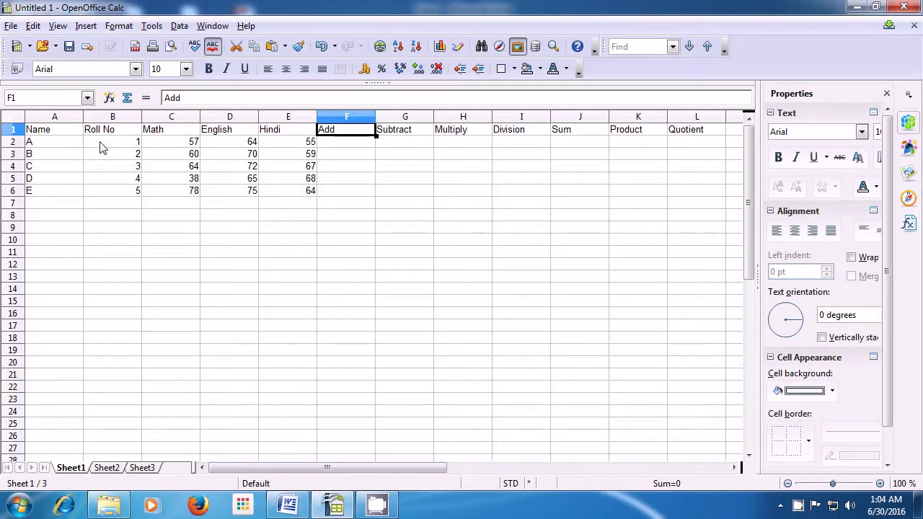
Step: Enter the formula =C2+D2+E2 in cell F2 to add student A's Math, English and Hindi marks
left_click(342, 145)
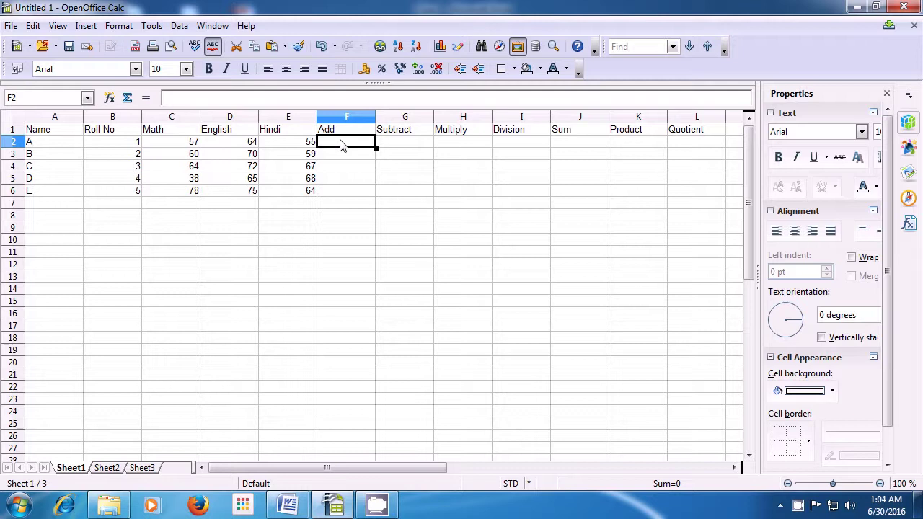
type("=")
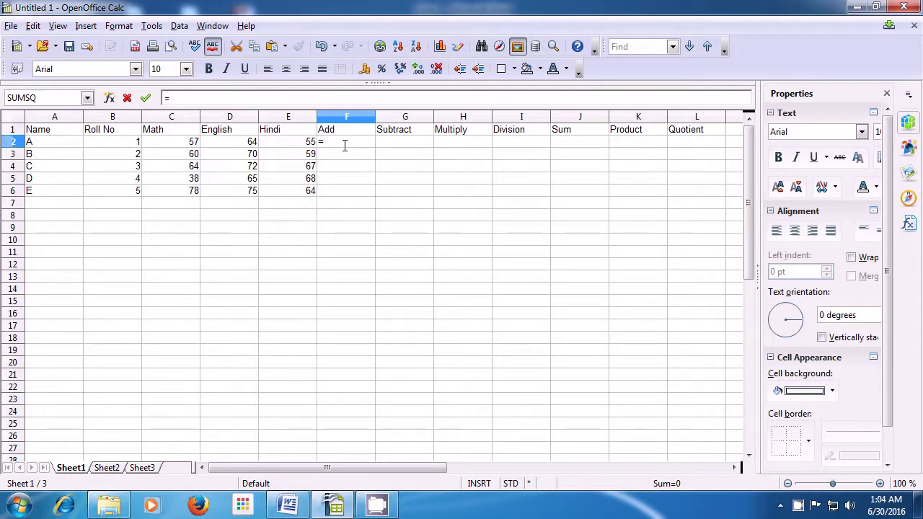
left_click(193, 149)
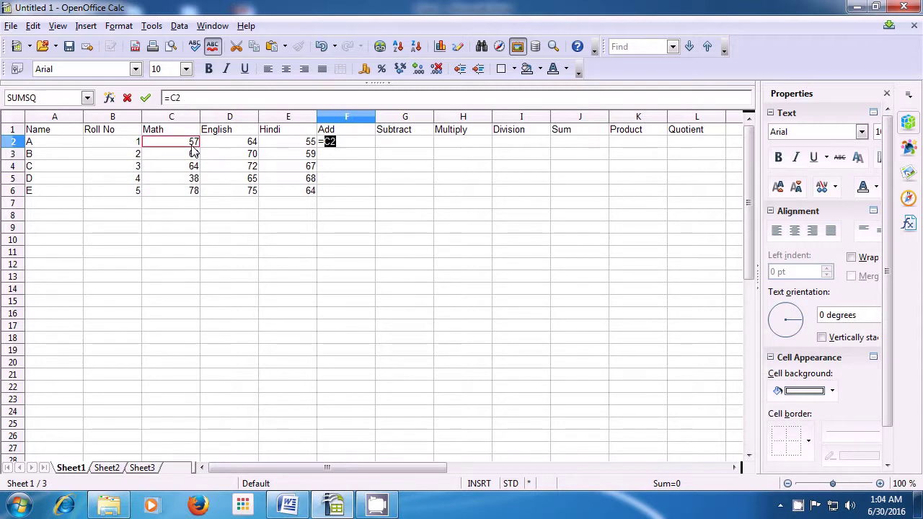
type("+")
left_click(234, 147)
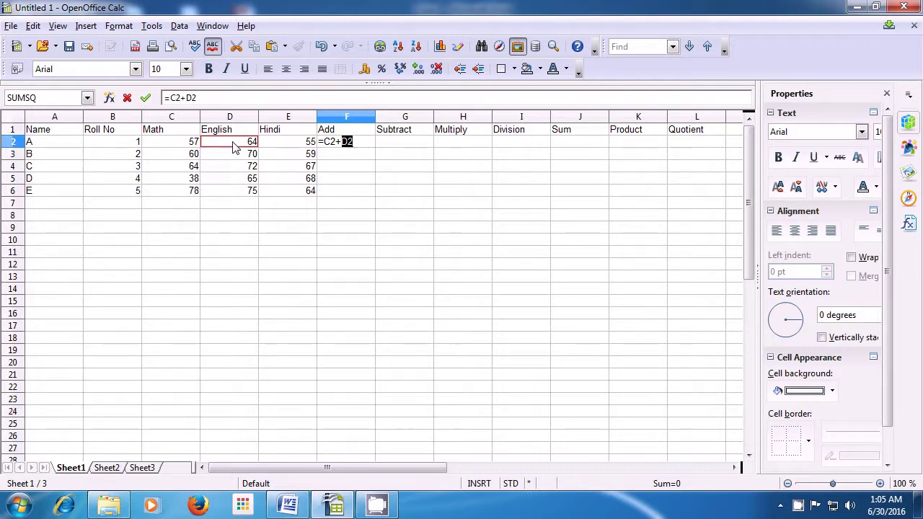
type("+")
left_click(283, 145)
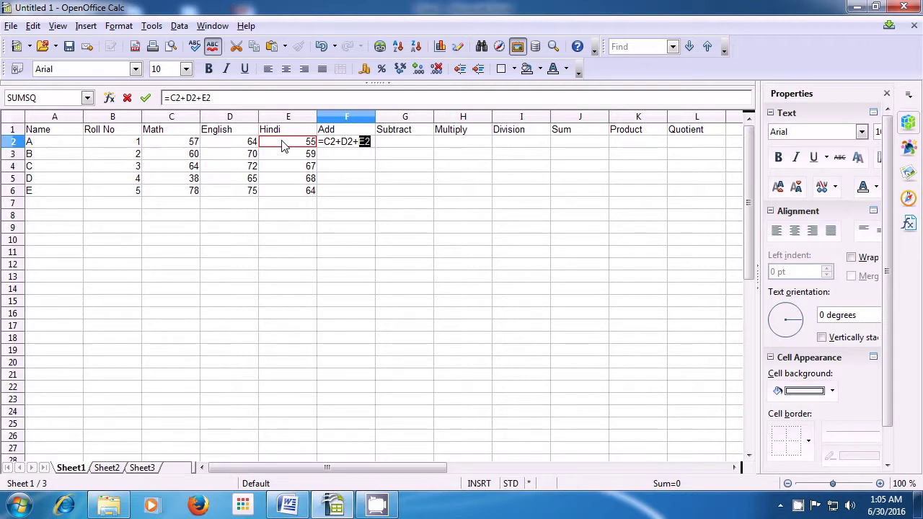
key("Return")
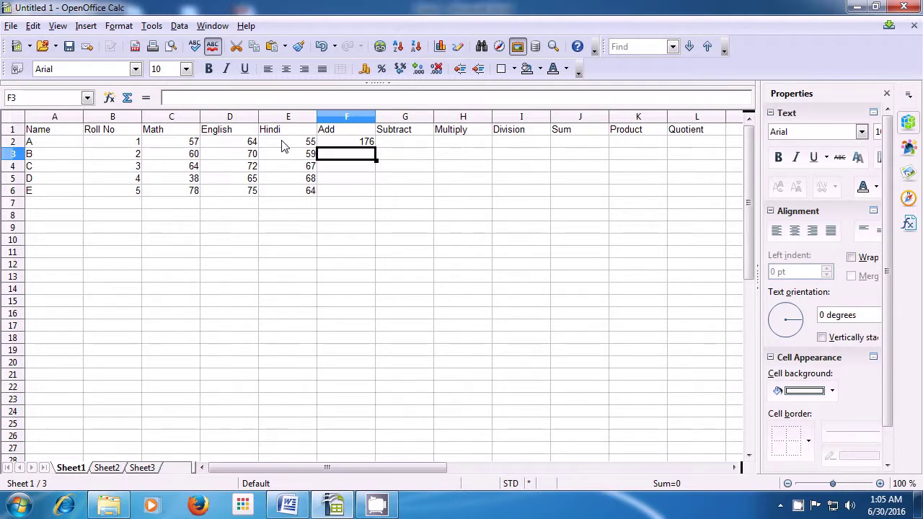
Step: Enter the formula =C3+D3+E3 in cell F3 to add student B's three subject marks
type("=")
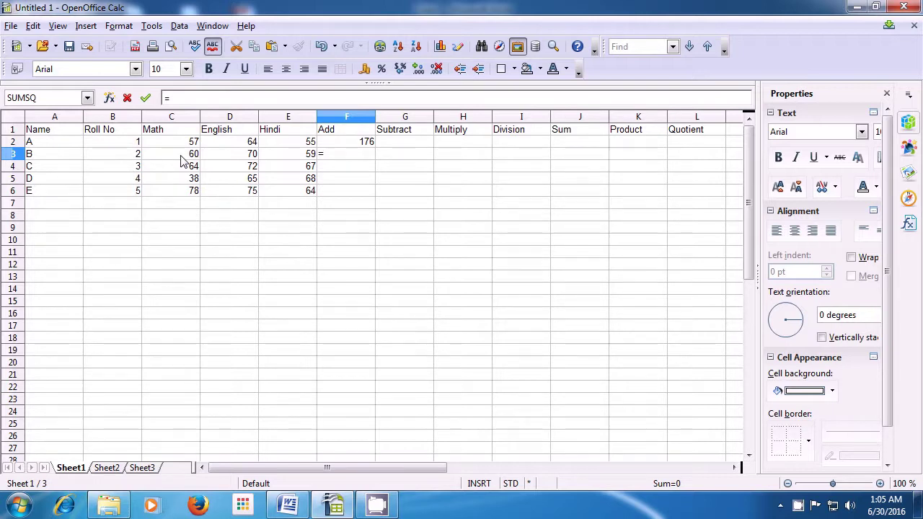
key("Left")
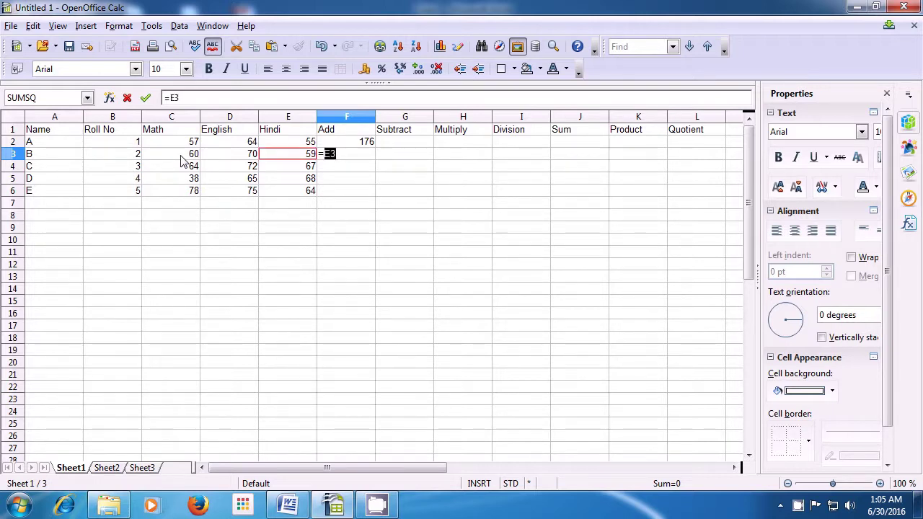
key("Left")
key("Left")
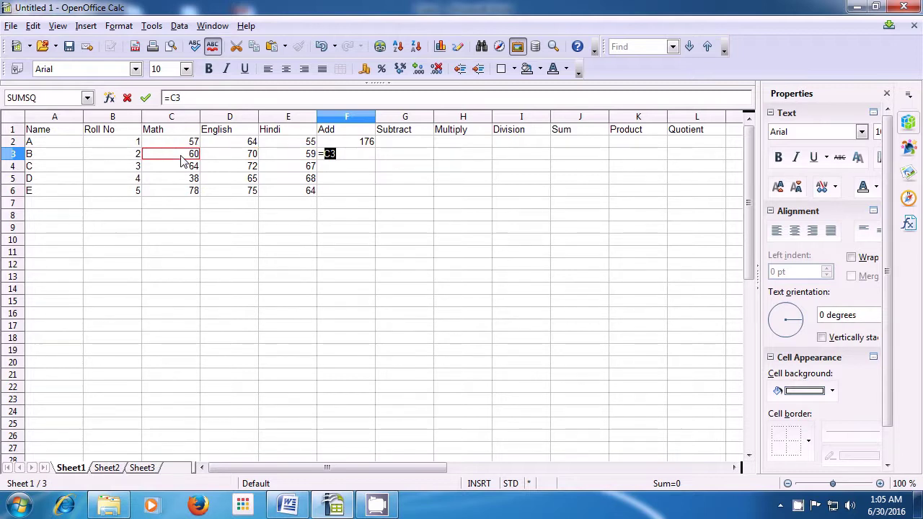
type("+")
key("Right")
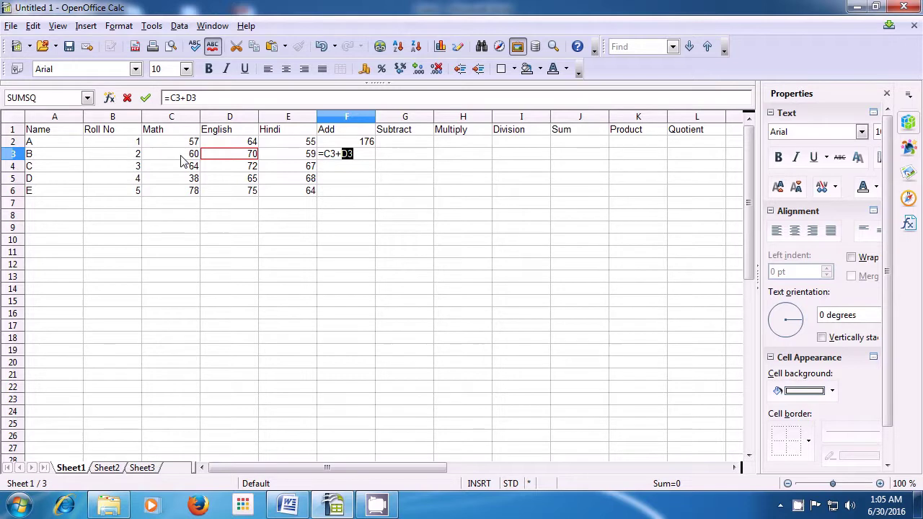
type("+")
key("Left")
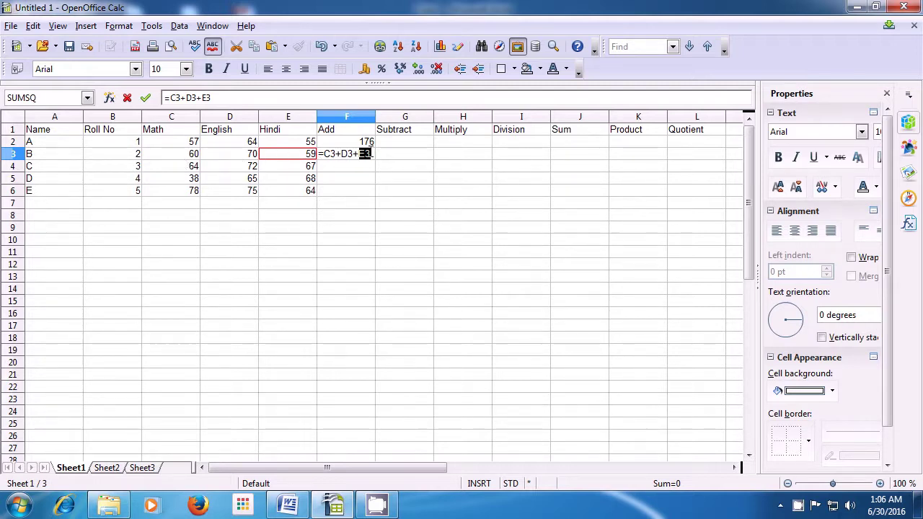
key("Return")
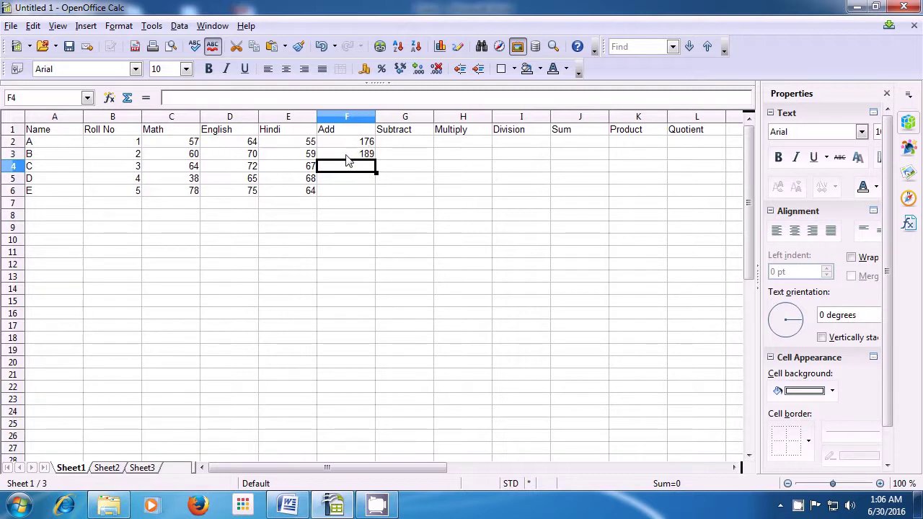
Step: Fill the addition formula from F3 down through F6, and select F6 to check its copied formula
left_click(346, 155)
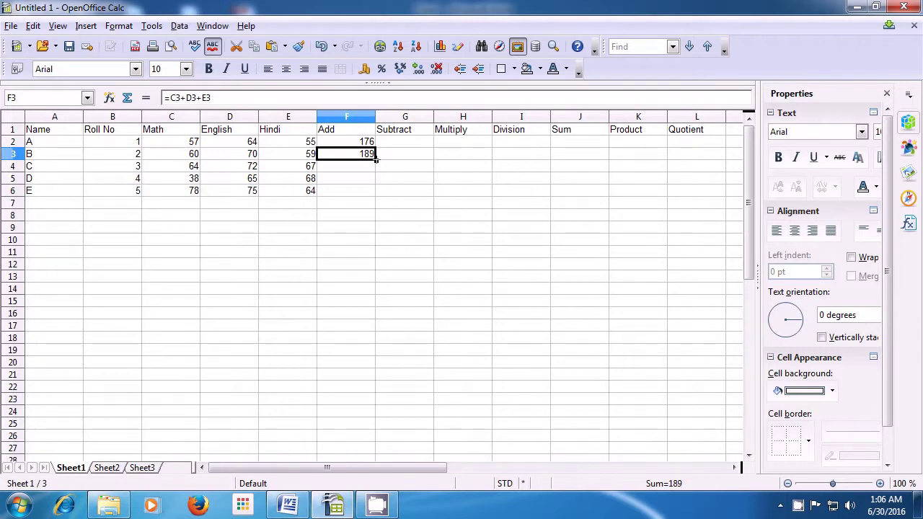
left_click_drag(376, 160, 380, 193)
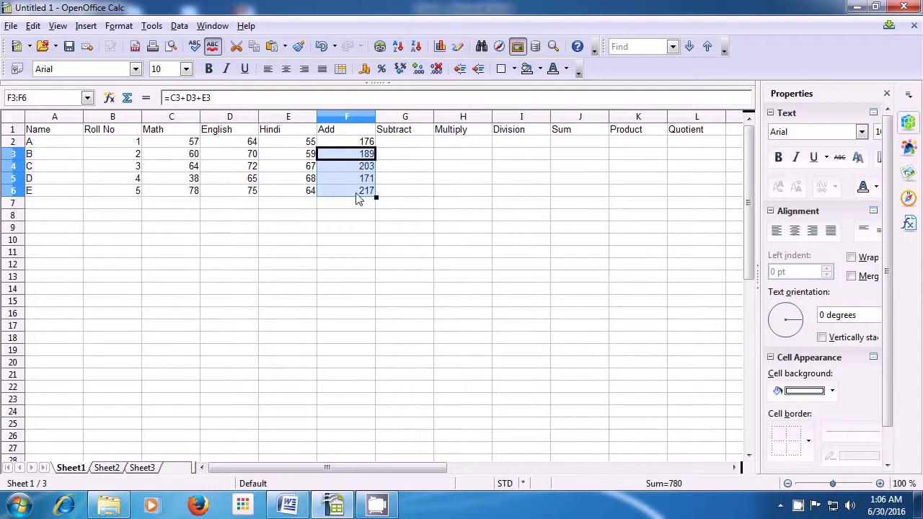
left_click(354, 193)
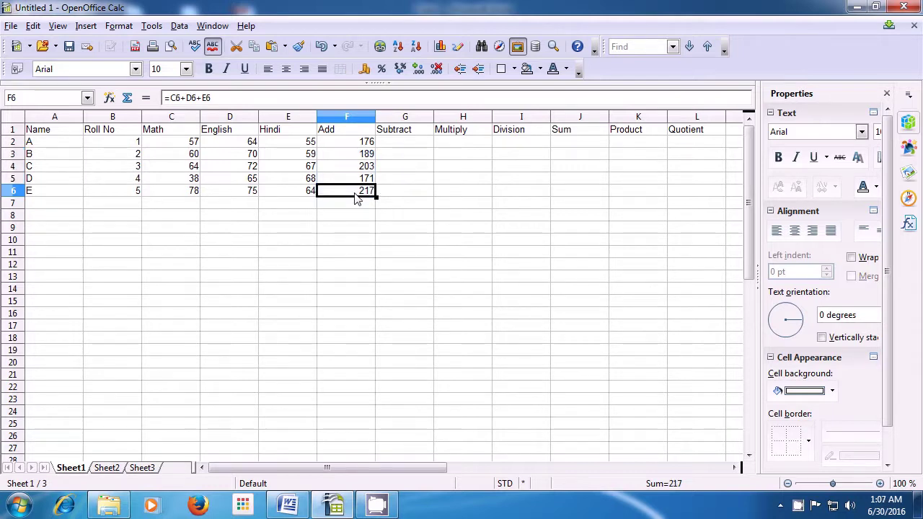
Step: Enter the formula =C2-E2 in cell G2 to subtract student A's Hindi mark from the Math mark
left_click(405, 144)
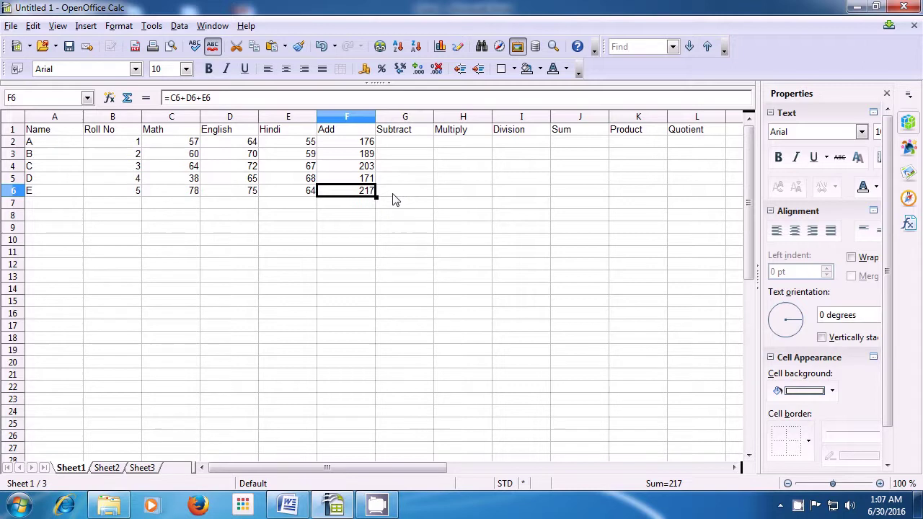
left_click(405, 144)
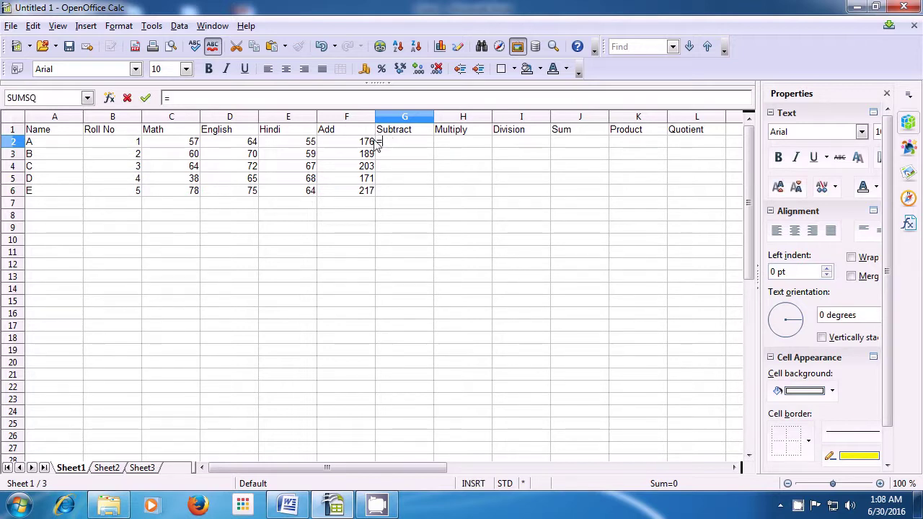
left_click(193, 142)
type("-")
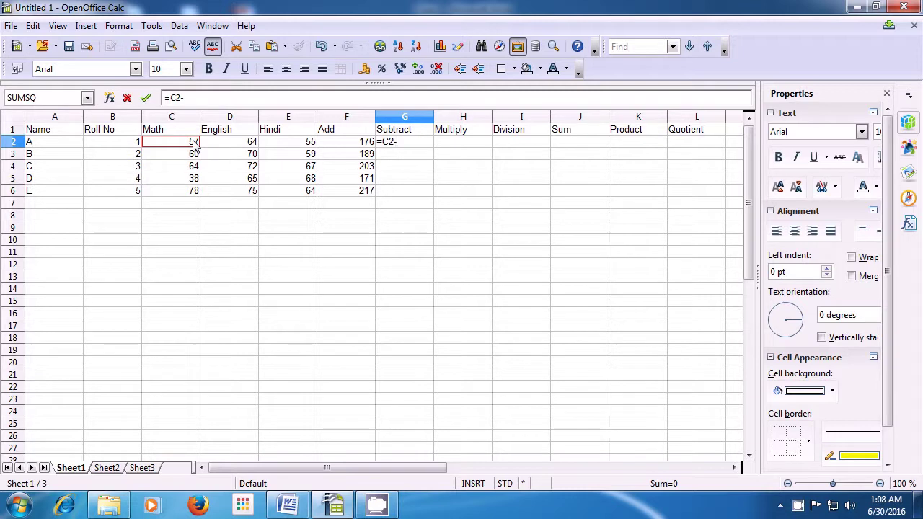
left_click(298, 146)
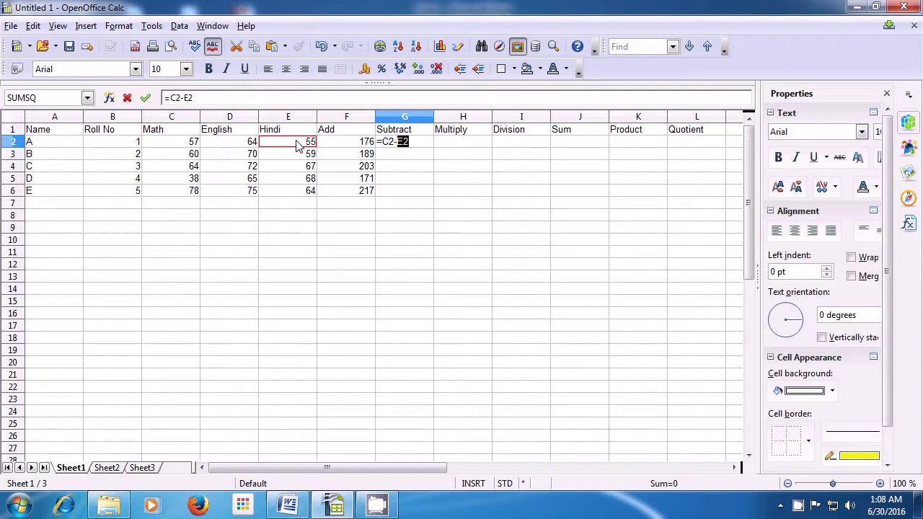
key("Return")
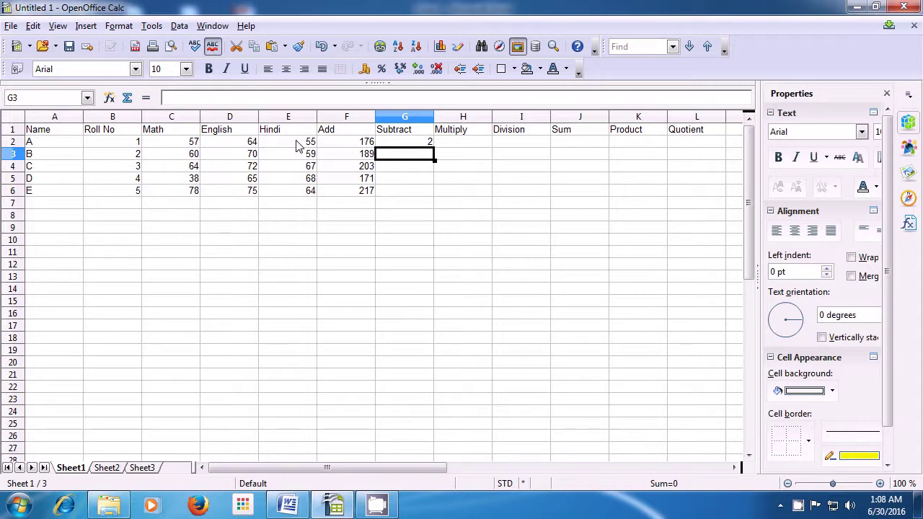
Step: Enter the formula =C3-E3 in cell G3 to subtract student B's Hindi mark from the Math mark
type("=")
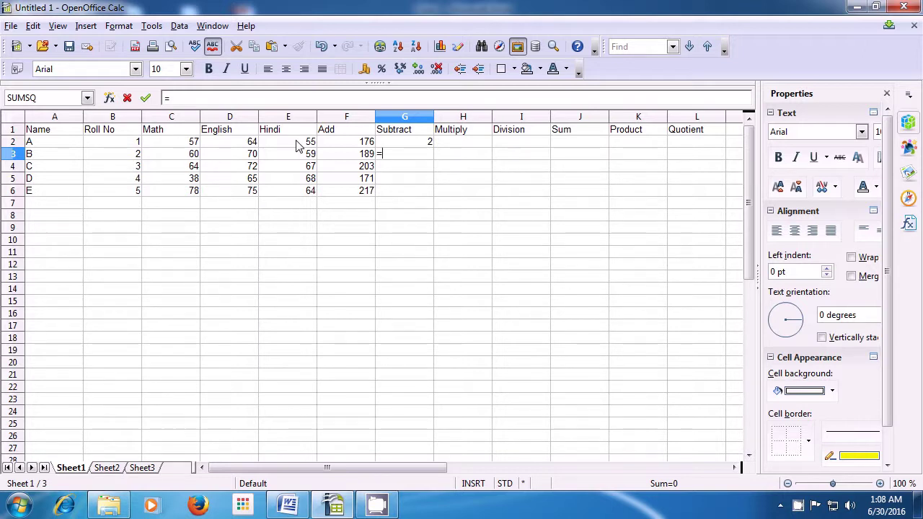
key("Left")
key("Left")
key("Left")
key("Left")
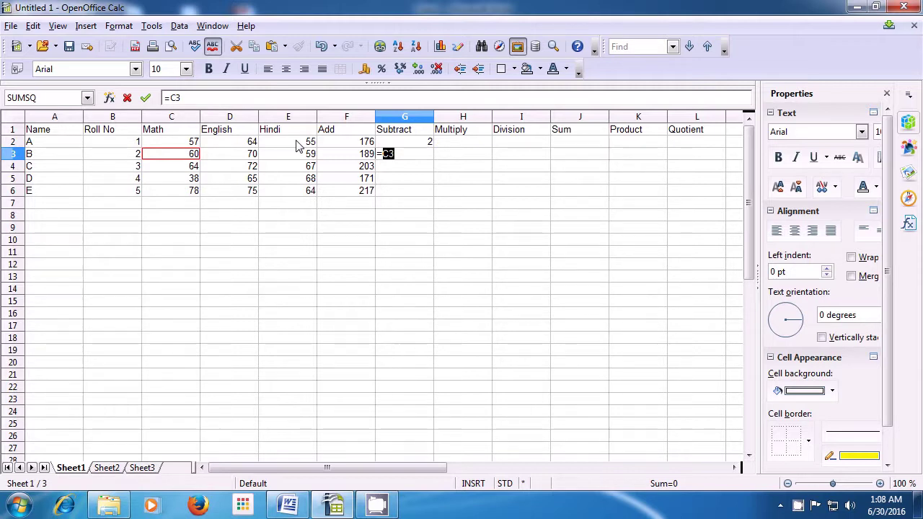
type("-")
key("Right")
key("Right")
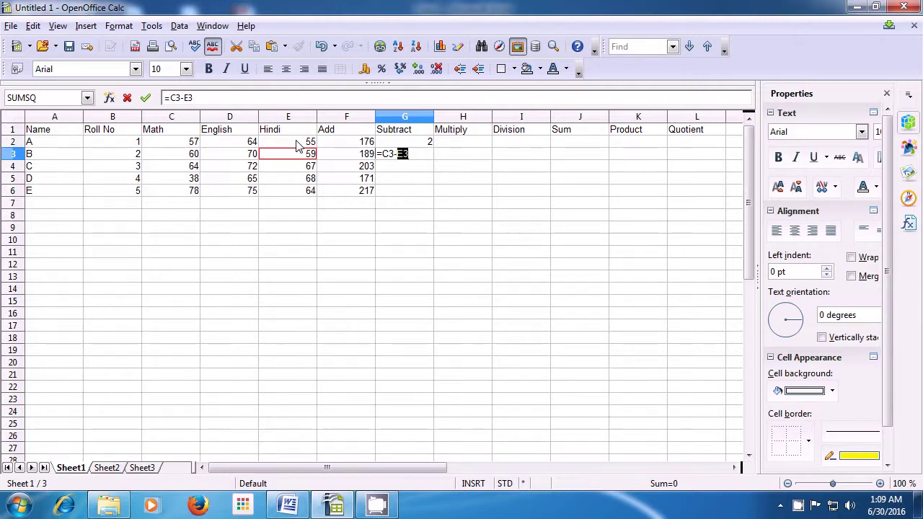
key("Return")
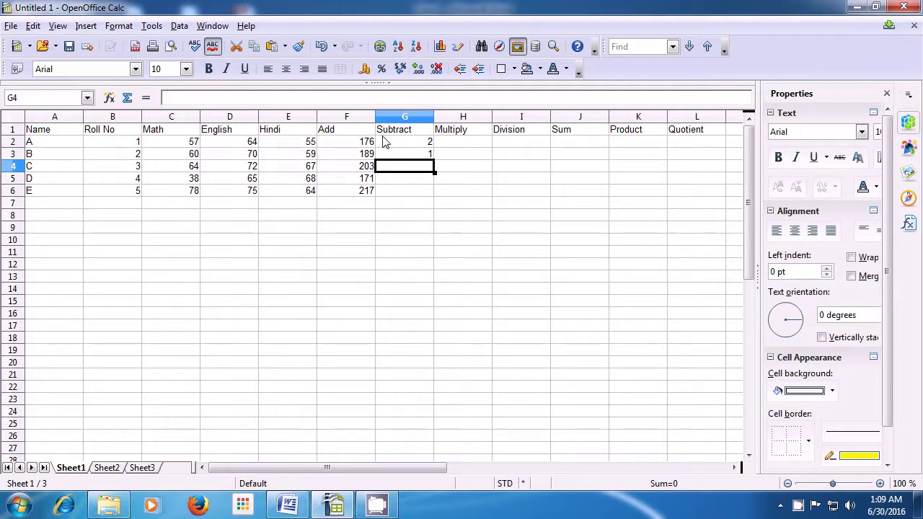
Step: Fill the subtraction formula from G3 down through G6, and check the formulas in cells G3 to G6 one by one
left_click(409, 158)
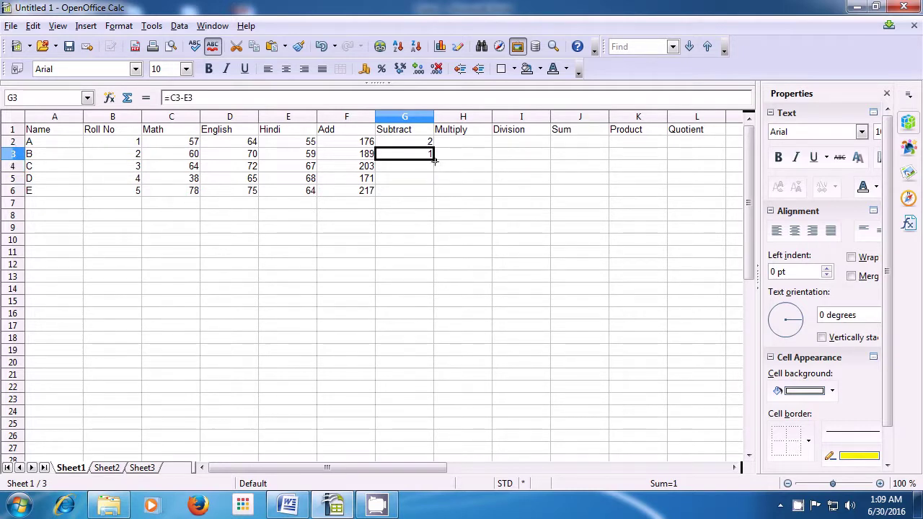
left_click_drag(434, 160, 435, 196)
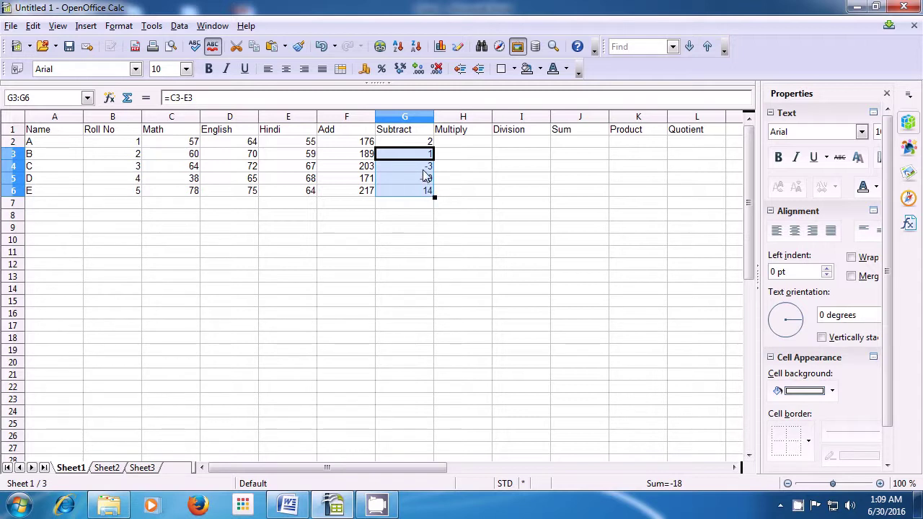
left_click(423, 171)
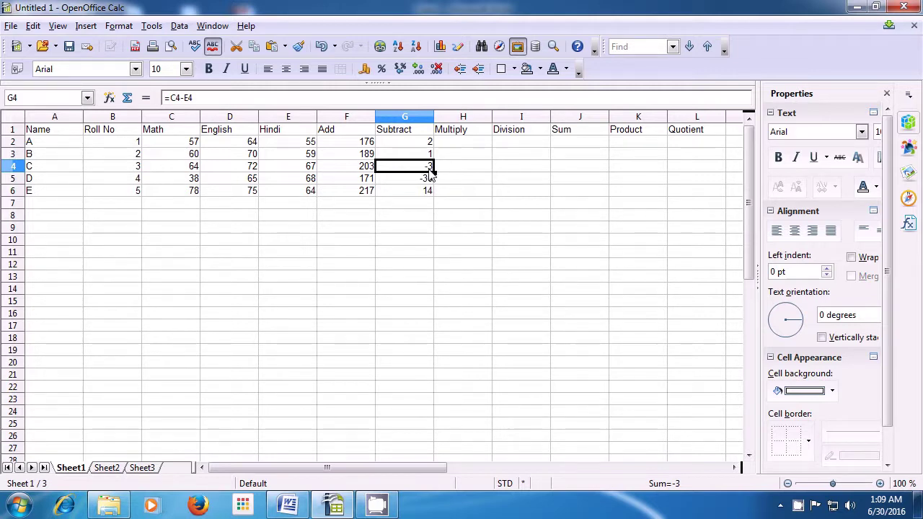
left_click(418, 156)
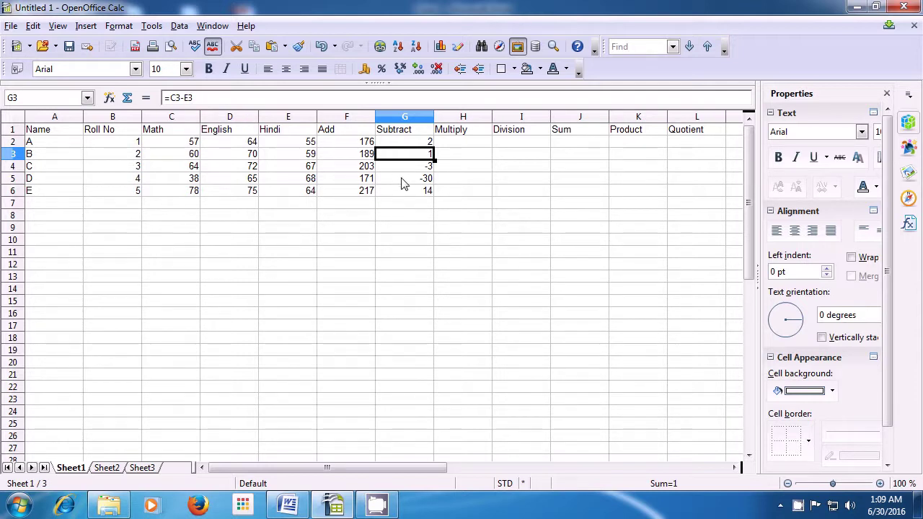
left_click(408, 168)
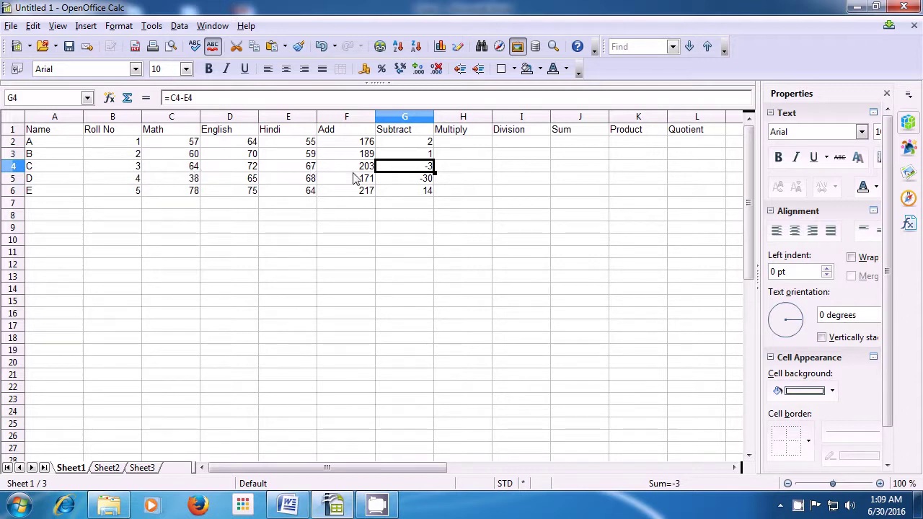
left_click(405, 186)
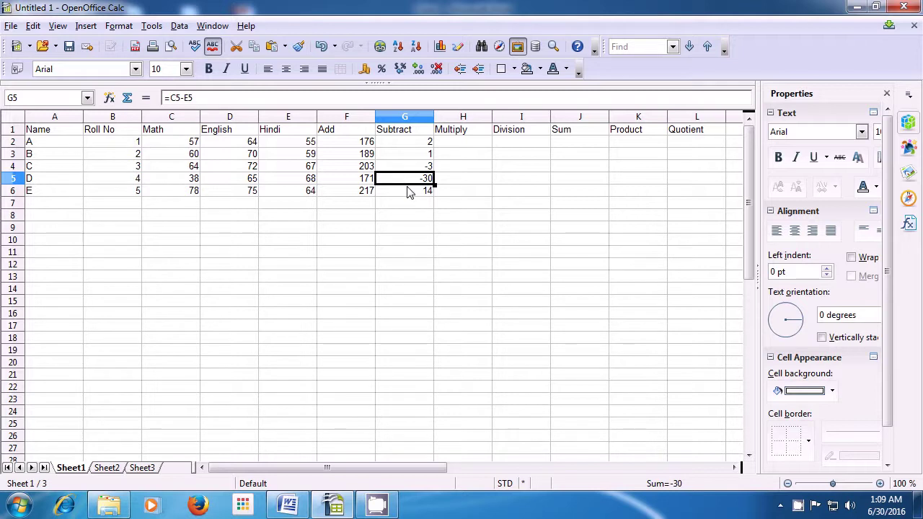
left_click(408, 193)
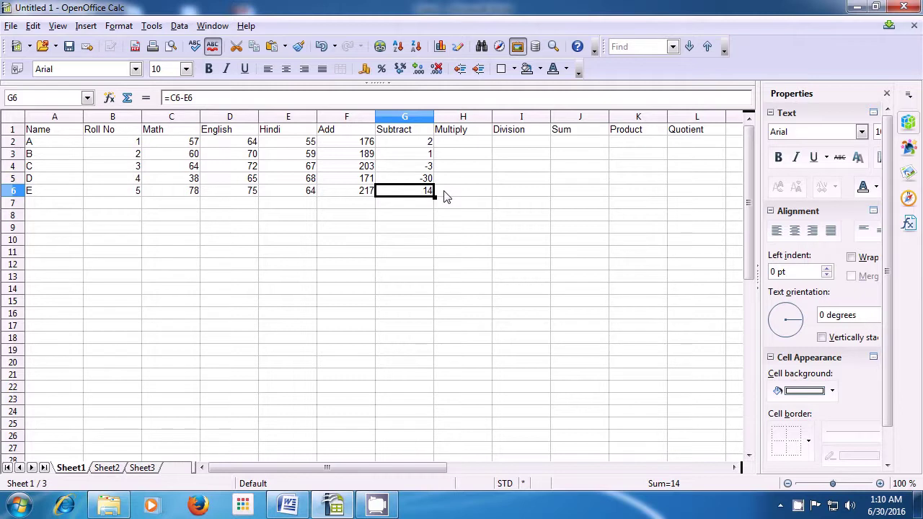
Step: Enter the formula =C2*D2*E2 in cell H2 to multiply student A's Math, English and Hindi marks
left_click(453, 145)
left_click(455, 150)
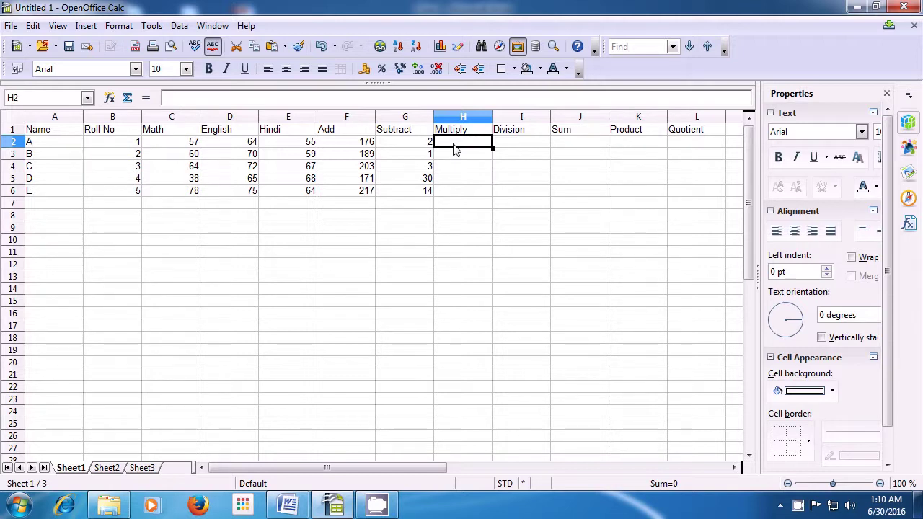
type("=")
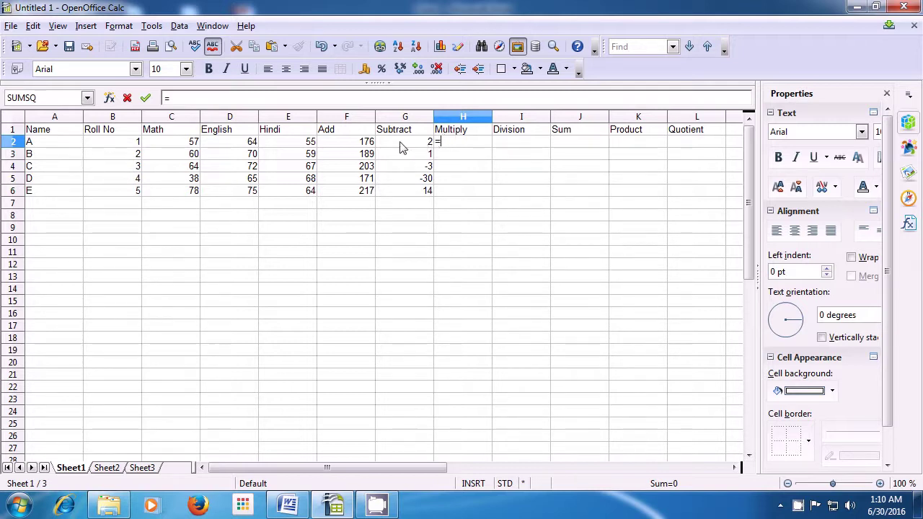
left_click(186, 146)
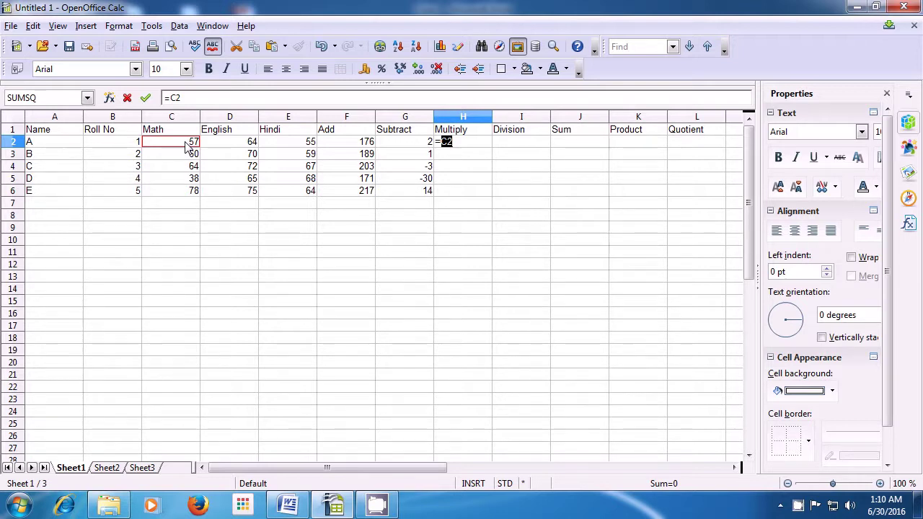
type("*")
left_click(242, 147)
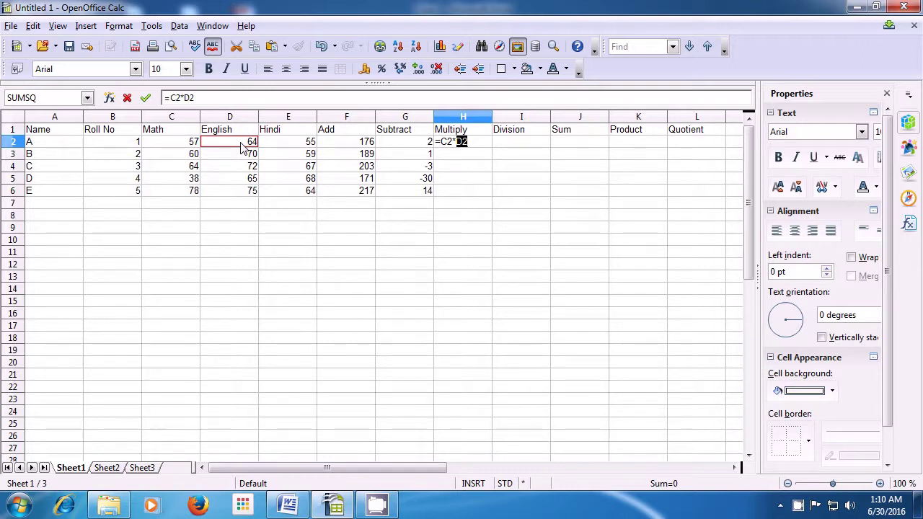
type("*")
left_click(280, 150)
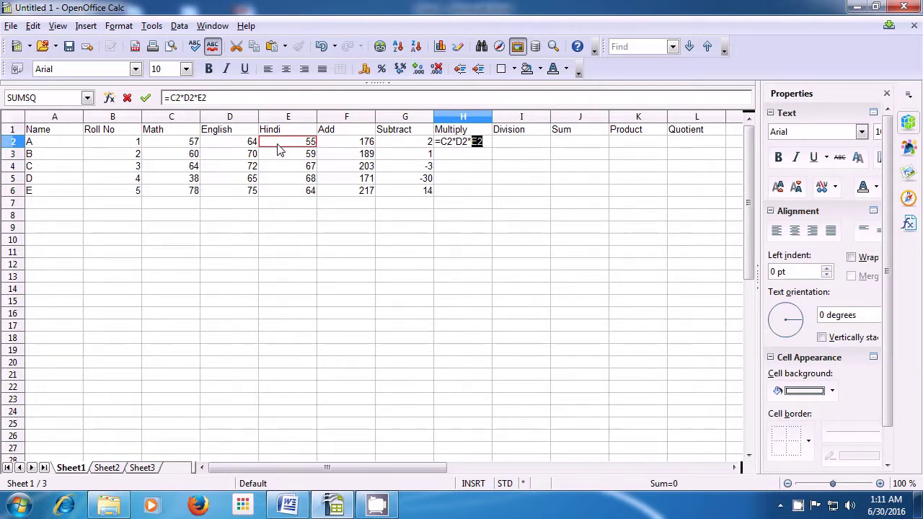
key("Return")
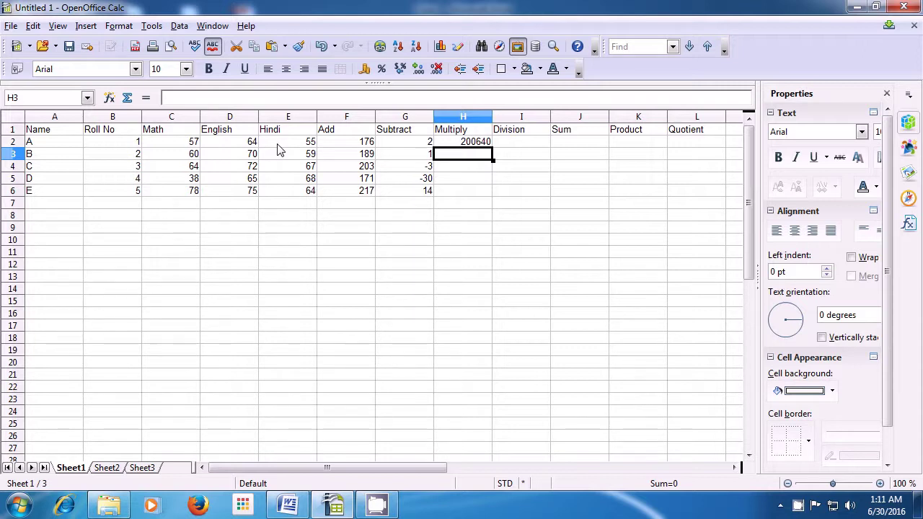
Step: Enter the formula =C3*D3*E3 in cell H3 to multiply student B's Math, English and Hindi marks
type("=")
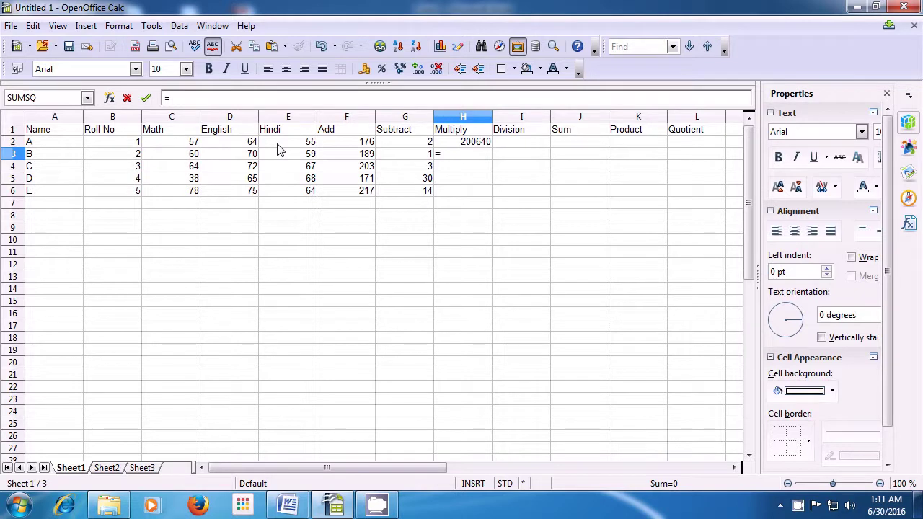
key("Left")
key("Left")
key("Left")
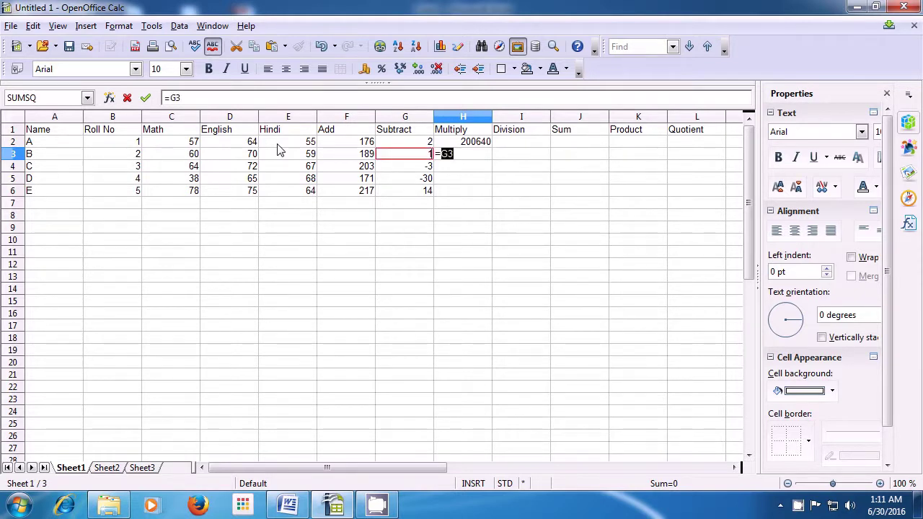
key("Left")
key("Left")
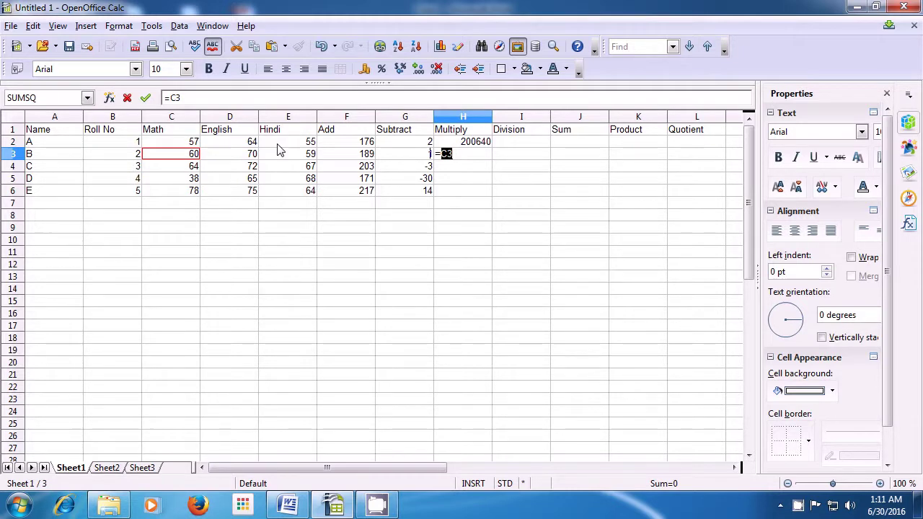
type("*")
key("Left")
key("Left")
key("Left")
key("Left")
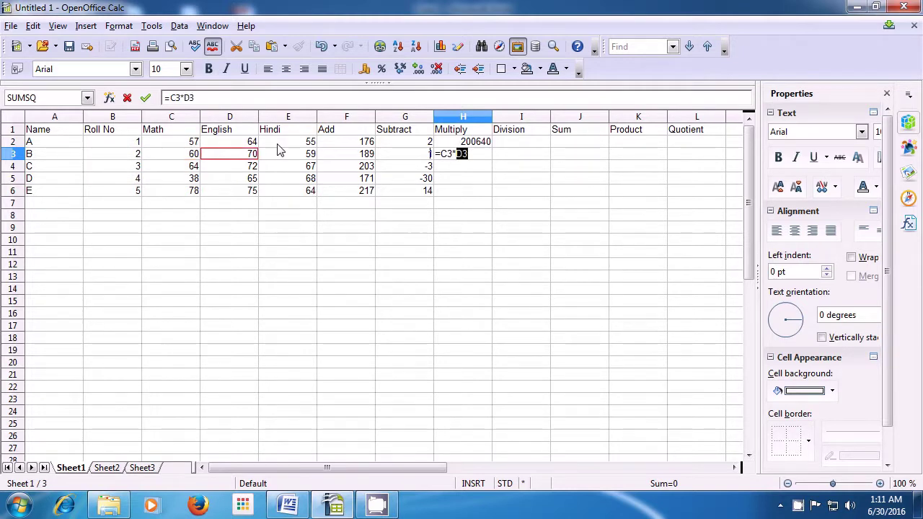
type("*")
left_click(280, 150)
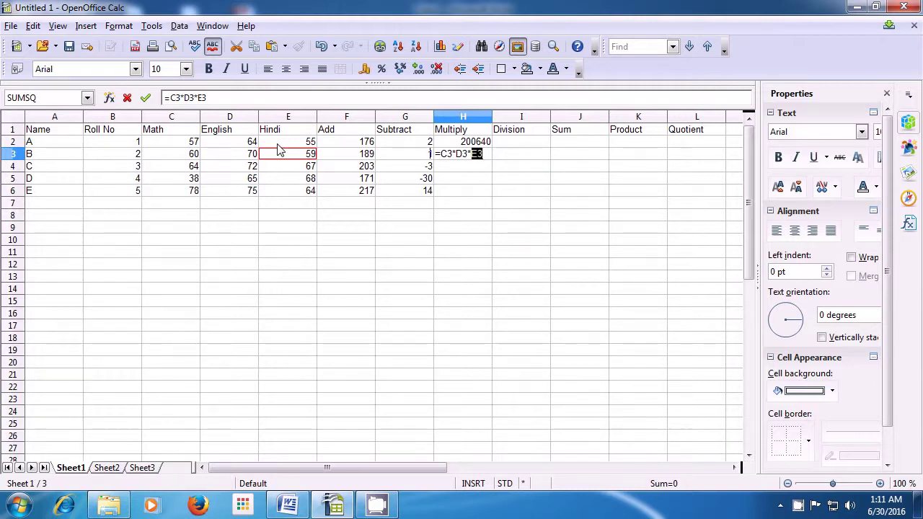
key("Return")
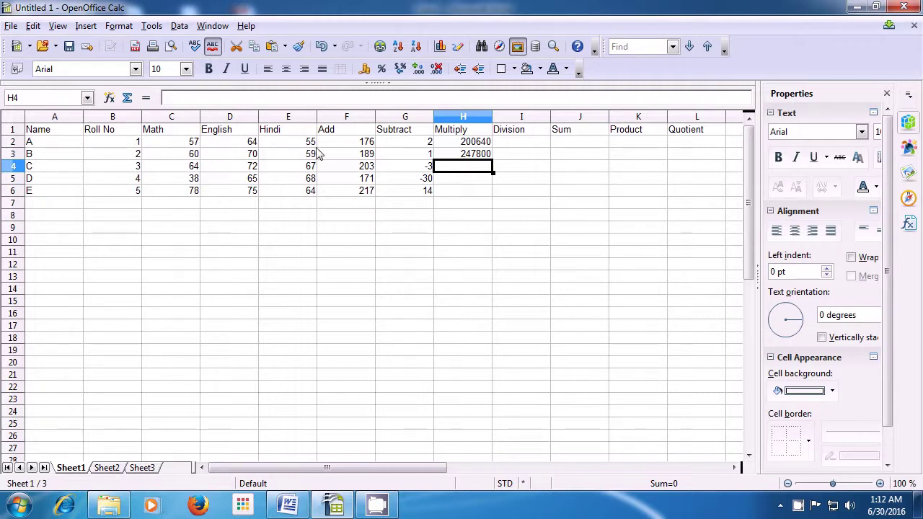
Step: Fill the multiplication formula from H3 down through H6
left_click(466, 156)
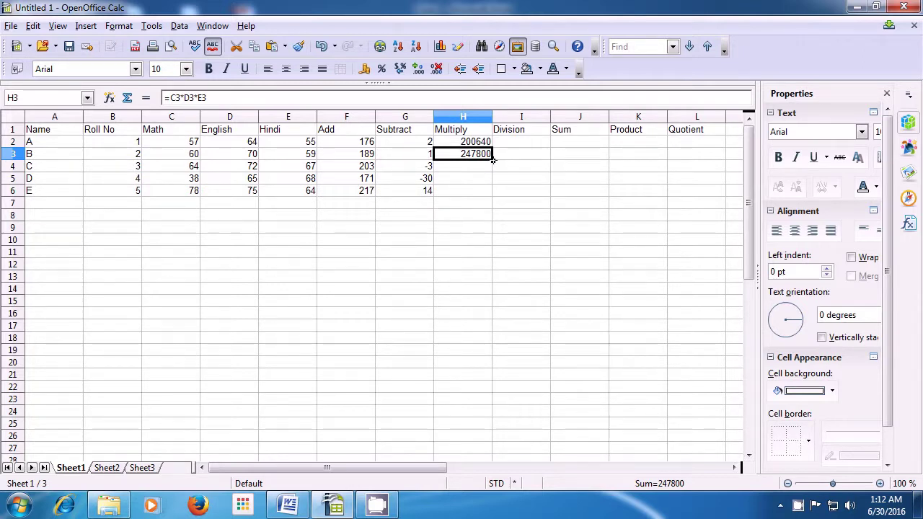
left_click_drag(493, 160, 493, 194)
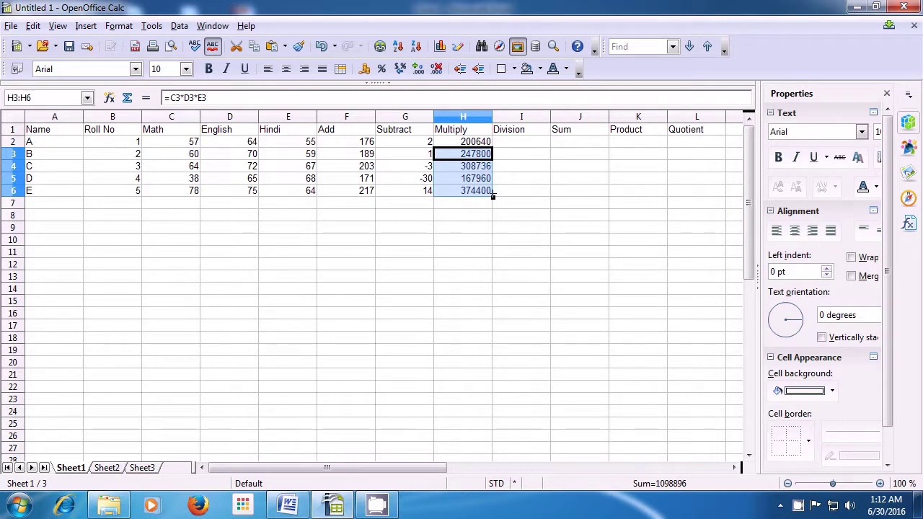
left_click(521, 191)
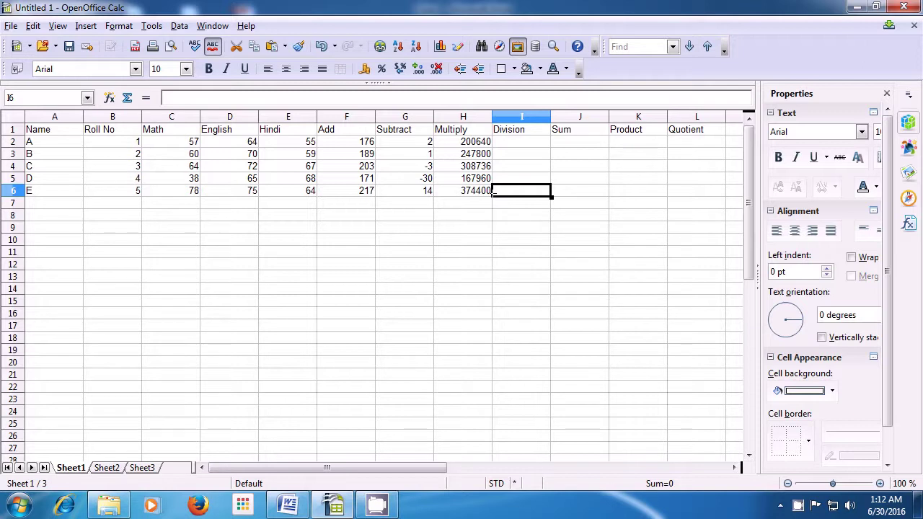
Step: Enter the formula =F2/D2 in cell I2 to divide student A's Add value by the English mark
left_click(507, 145)
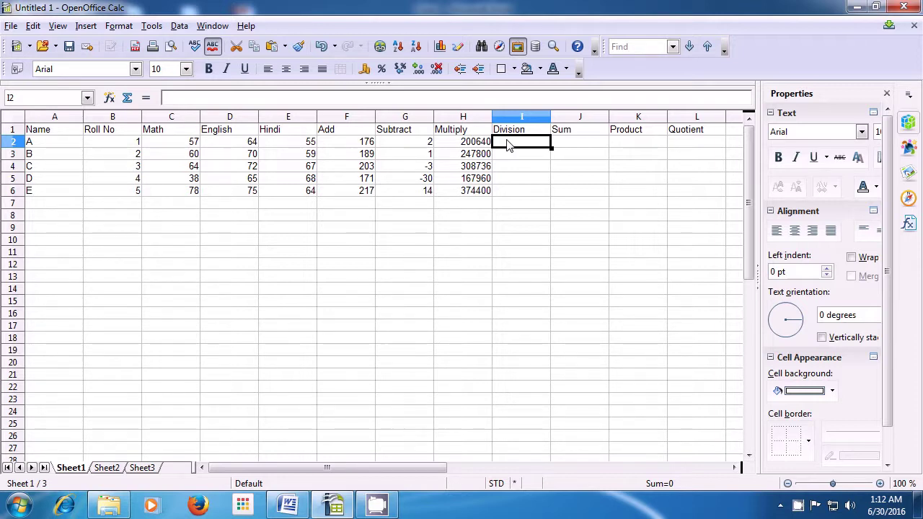
type("=")
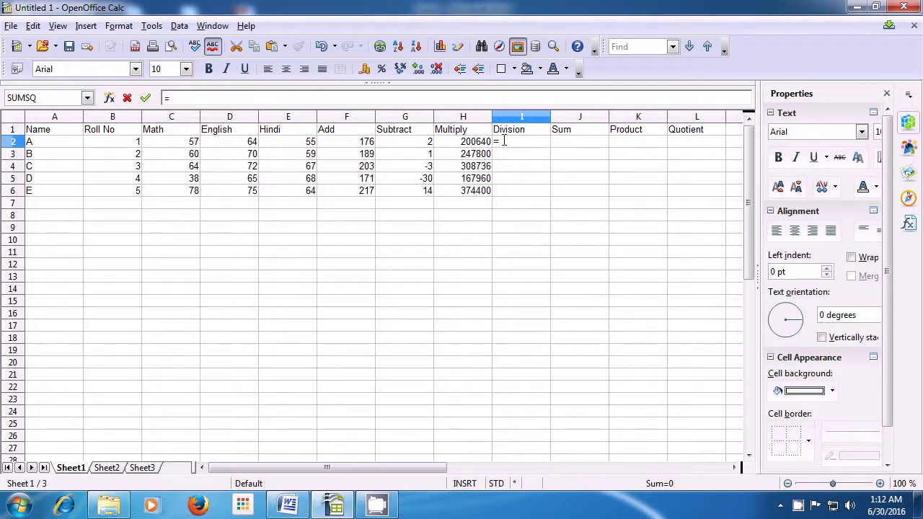
left_click(361, 142)
type("/")
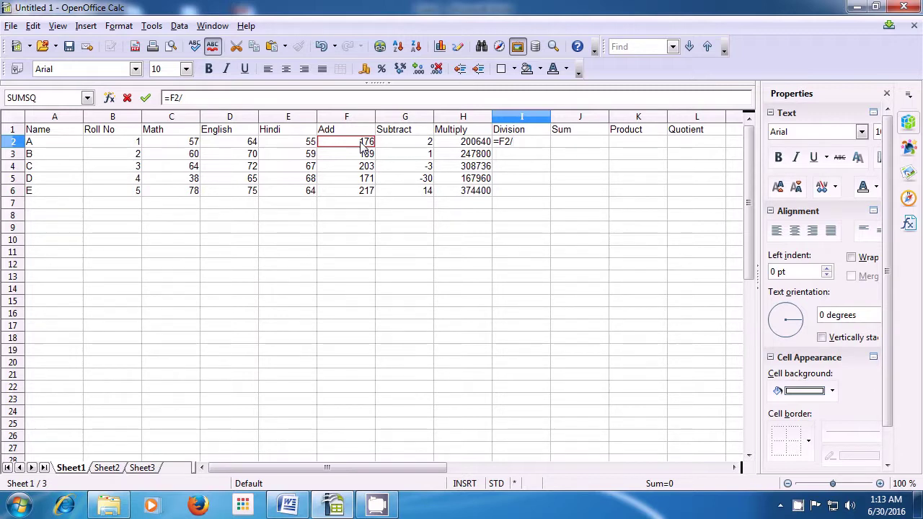
left_click(238, 145)
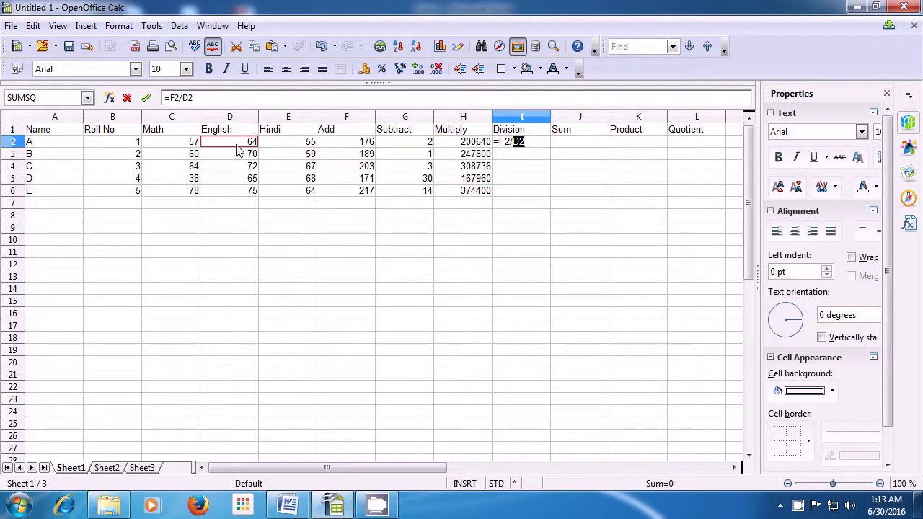
key("Return")
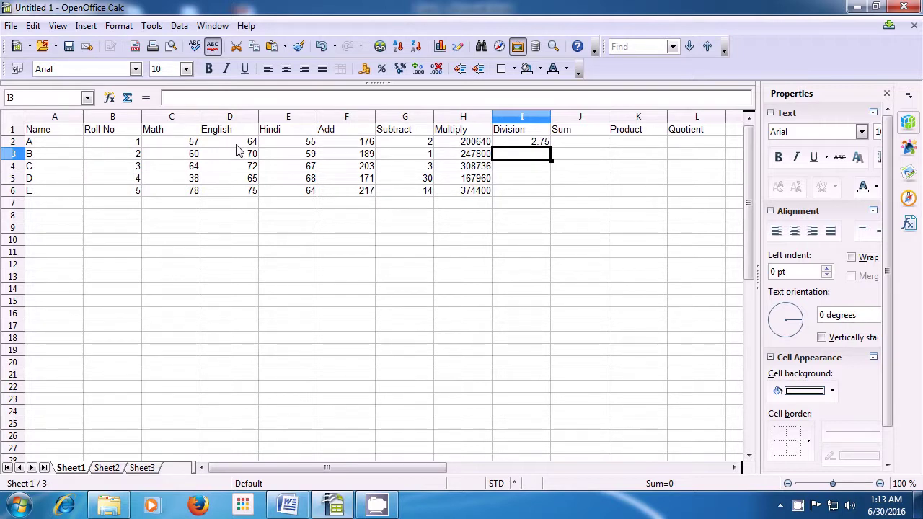
Step: Enter the formula =H3/F3 in cell I3 to divide student B's Multiply value by the Add value
type("=")
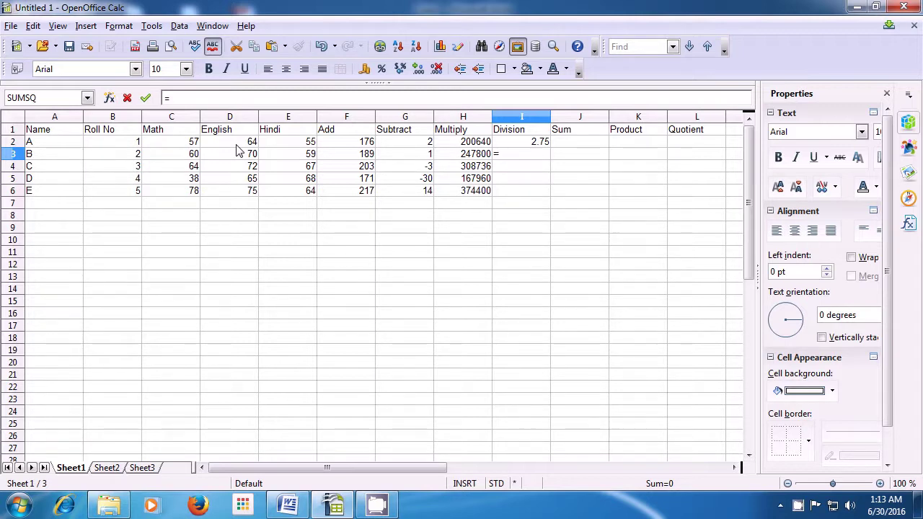
key("Left")
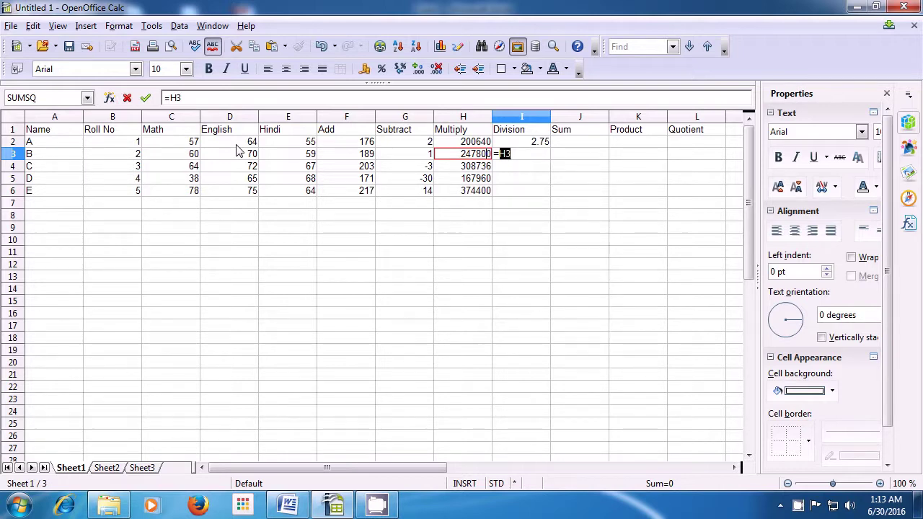
type("/")
key("Left")
key("Left")
key("Left")
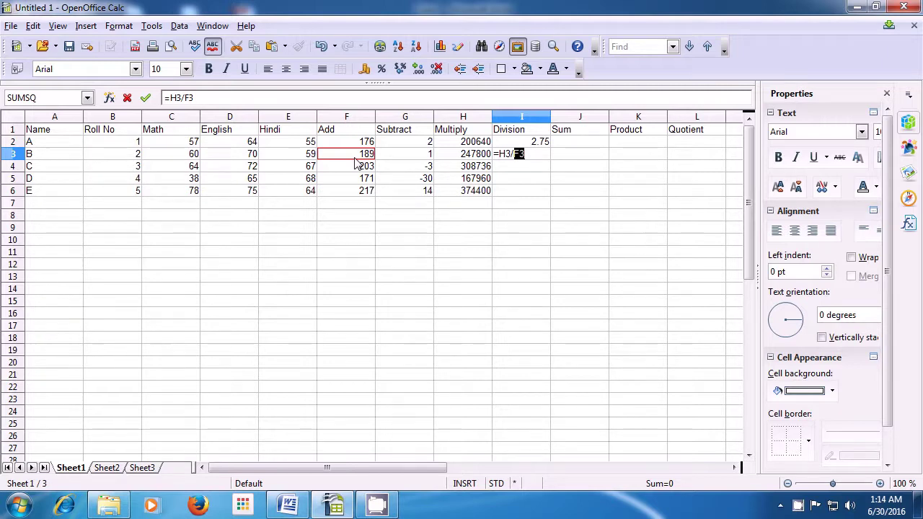
key("Return")
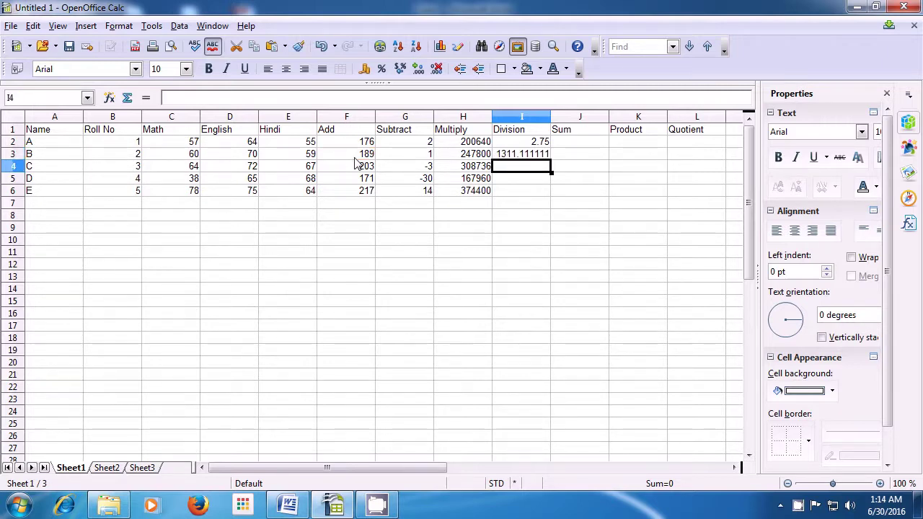
Step: Fill the division formula from I3 down through I6, and select I6 to check its copied formula
left_click(508, 154)
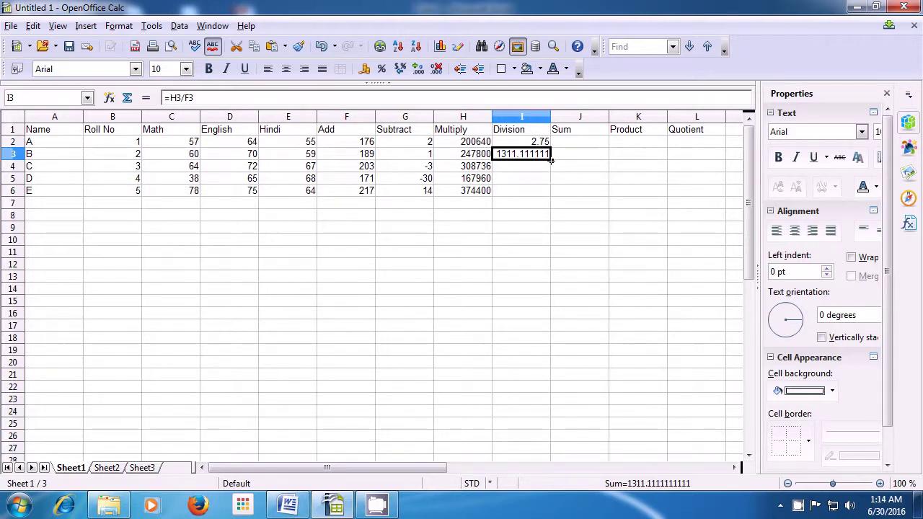
left_click_drag(551, 161, 551, 192)
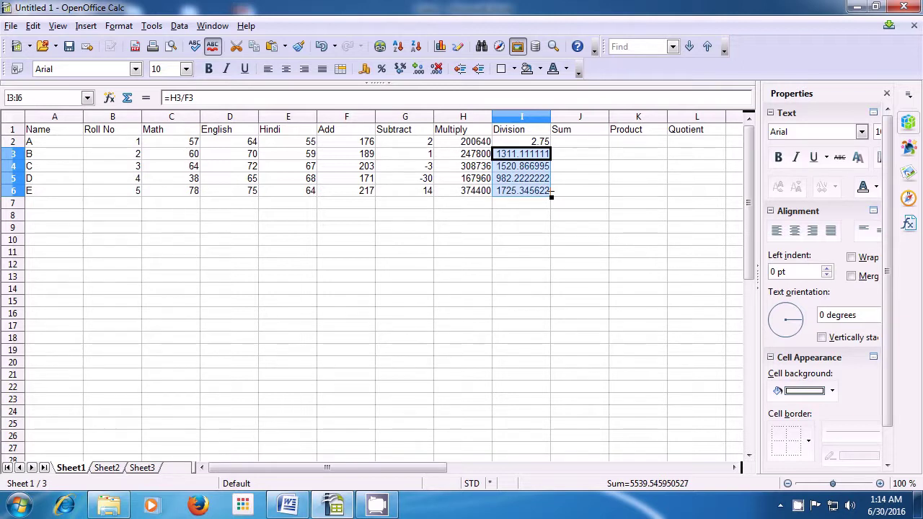
left_click(523, 193)
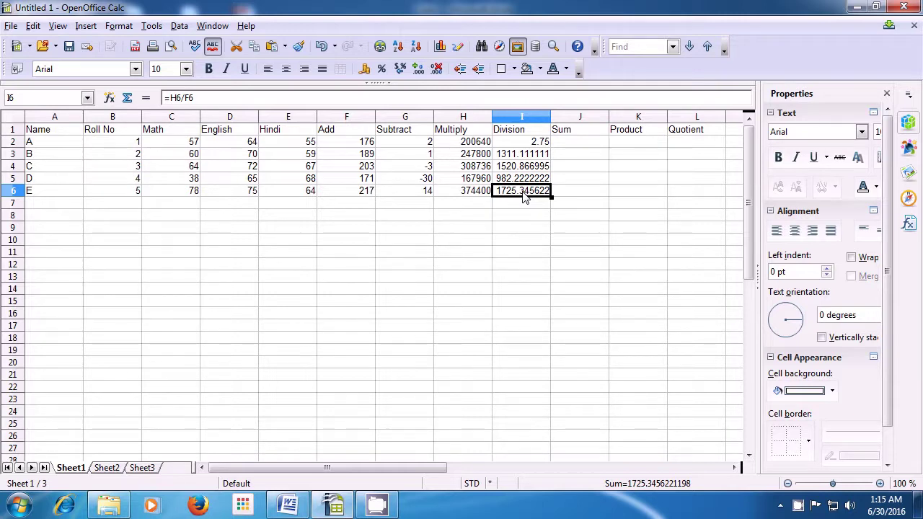
Step: Enter the formula =sum(C2;D2;E2) in cell J2 to total student A's Math, English and Hindi marks
left_click(568, 146)
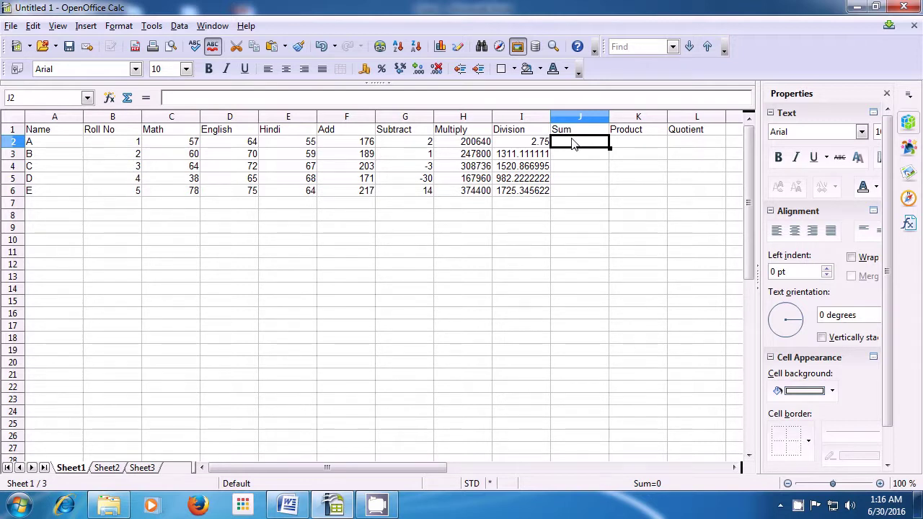
type("=")
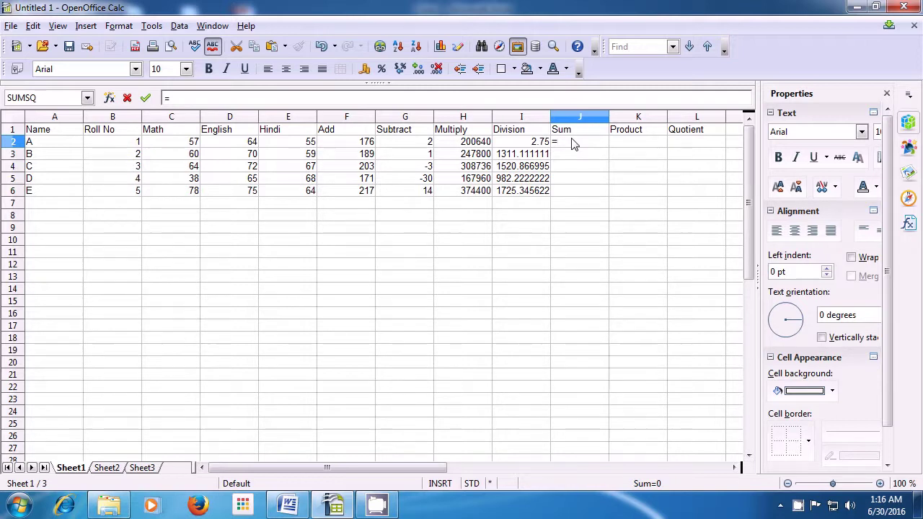
type("s")
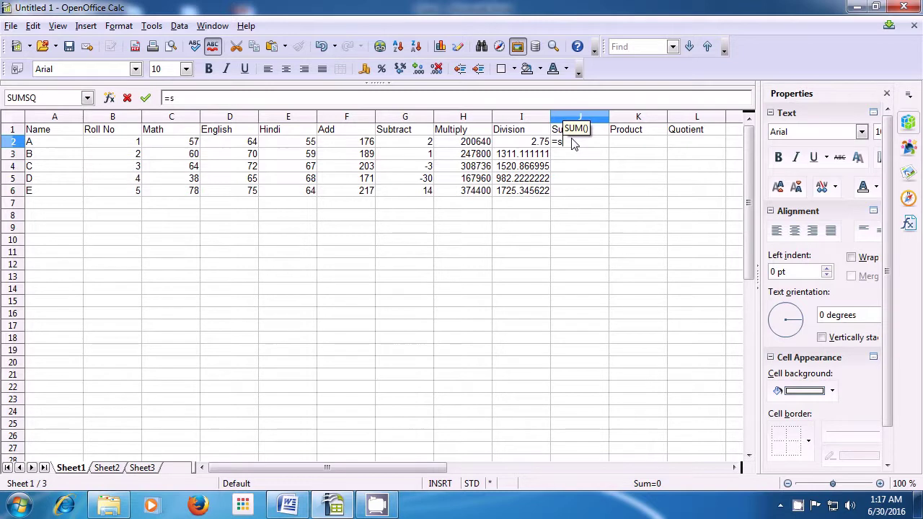
type("u")
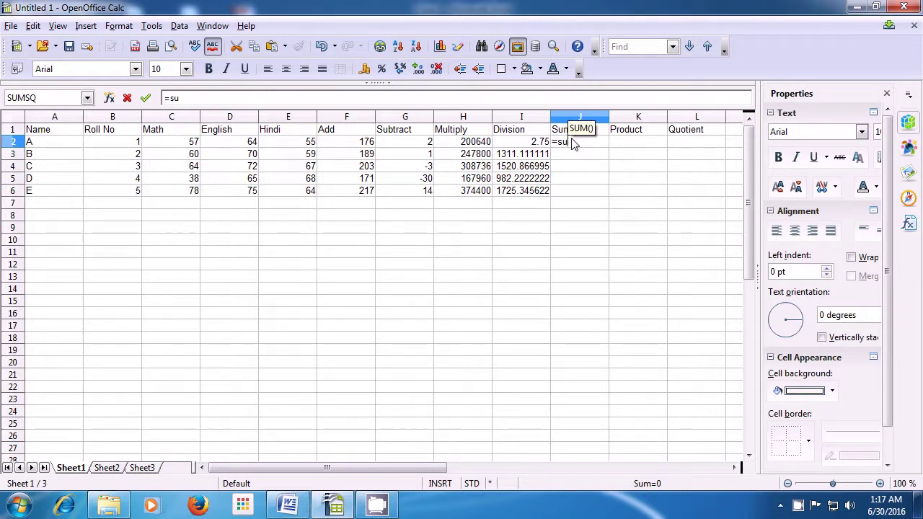
type("m")
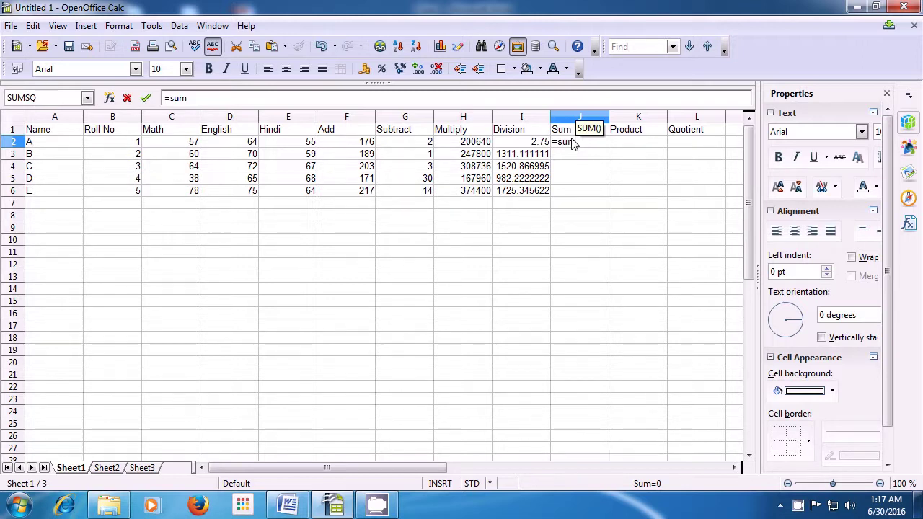
type("(")
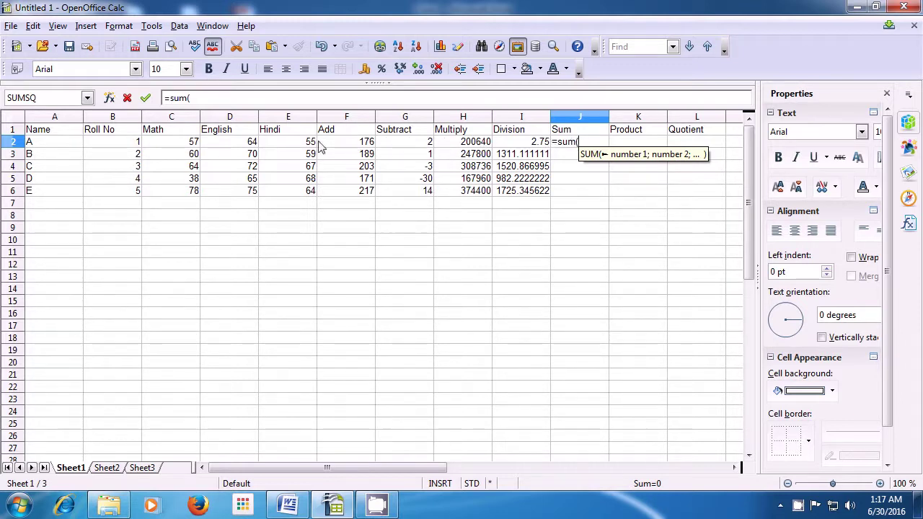
left_click(179, 145)
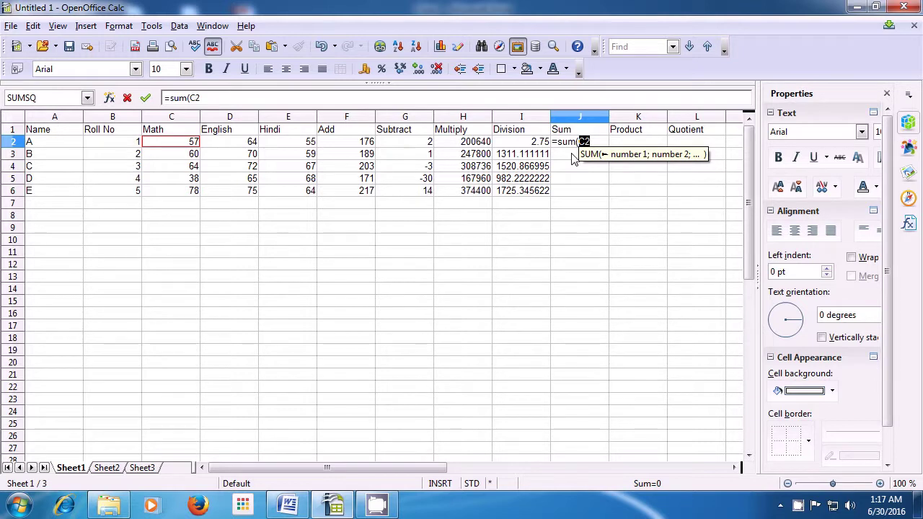
type(";")
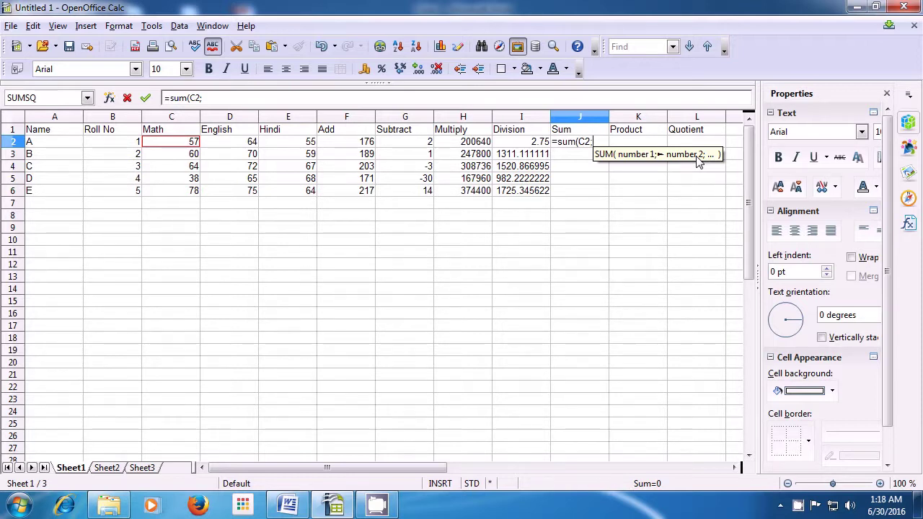
left_click(238, 144)
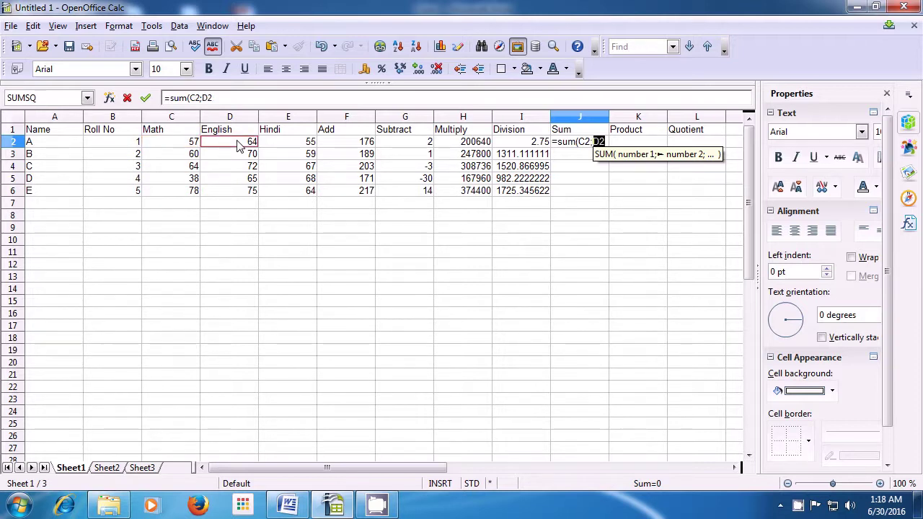
type(";")
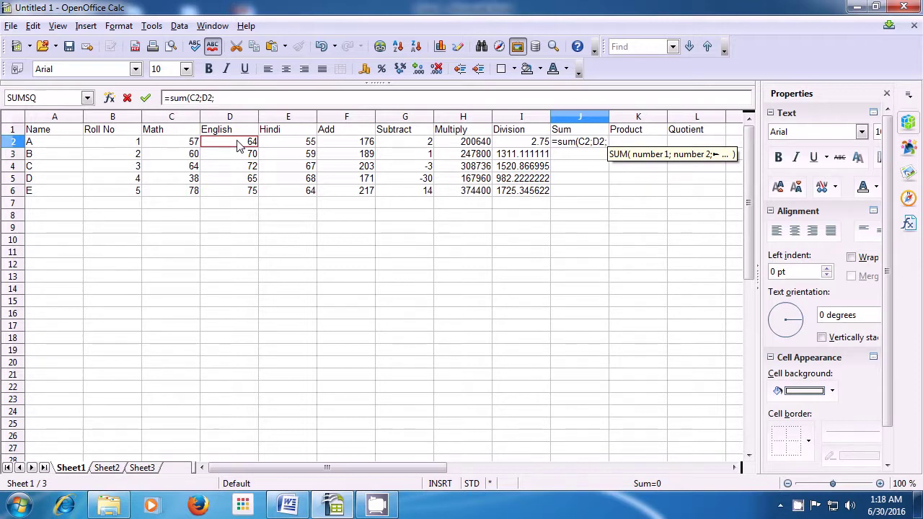
left_click(293, 147)
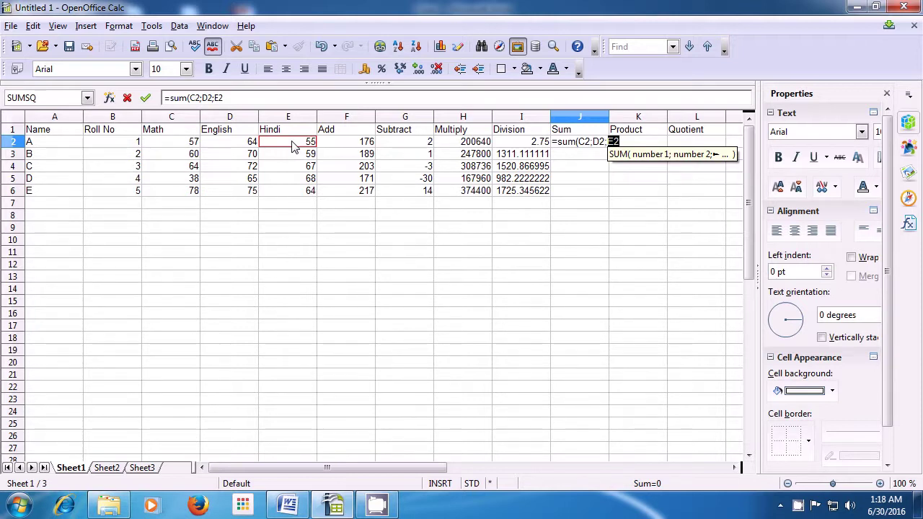
type(")")
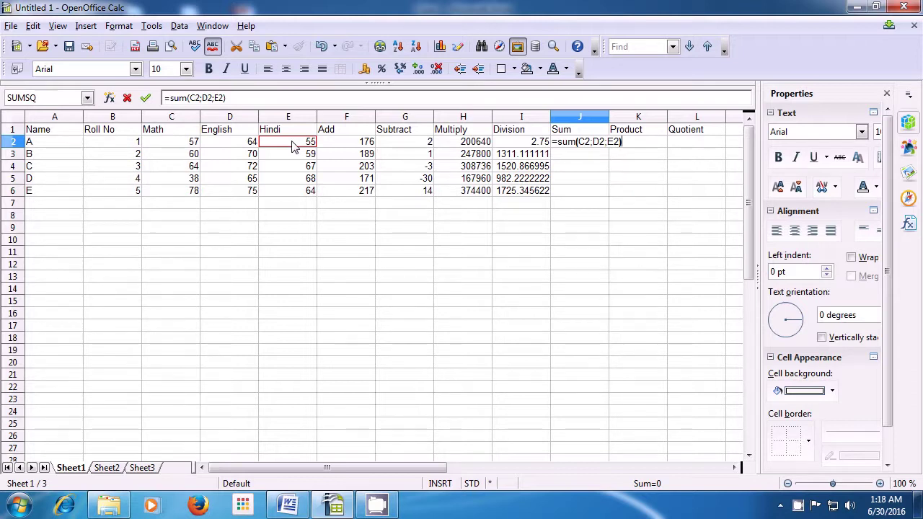
key("Return")
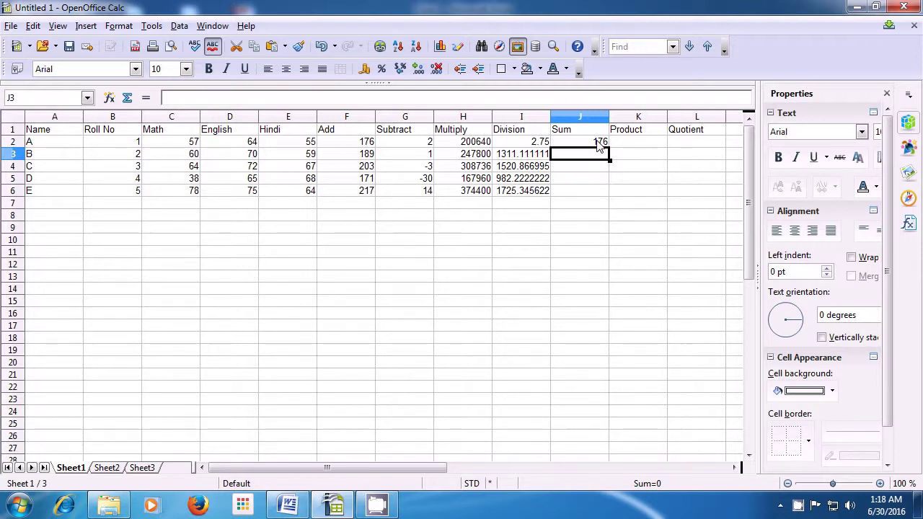
Step: Enter the formula =sum(C3:E3) in cell J3 to total student B's three subject marks as a range
left_click(603, 167)
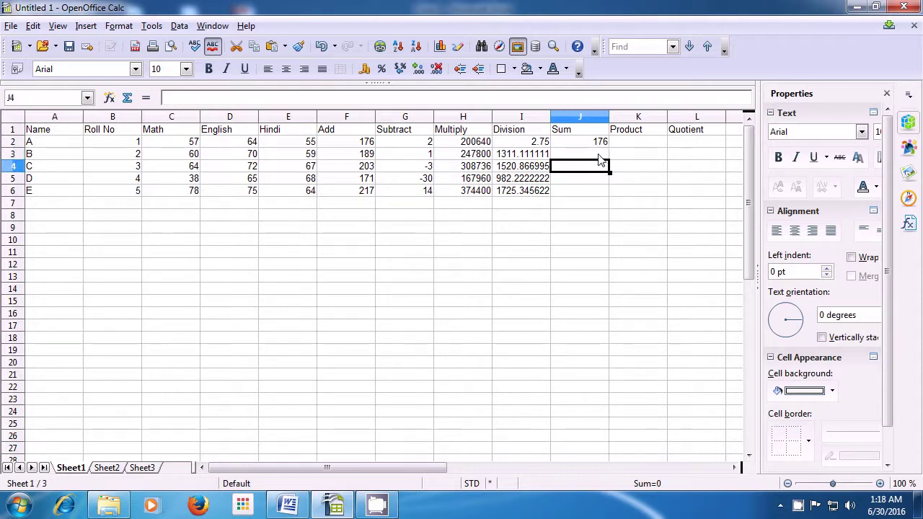
left_click(599, 155)
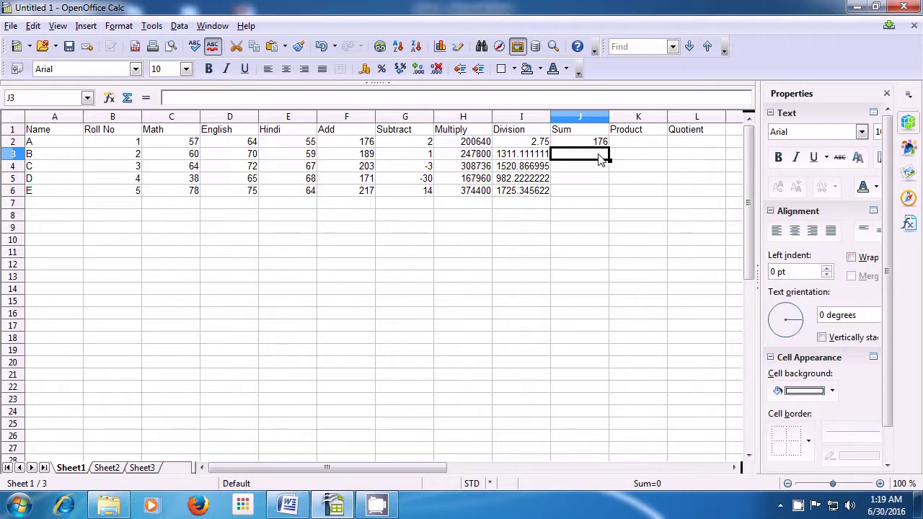
type("=")
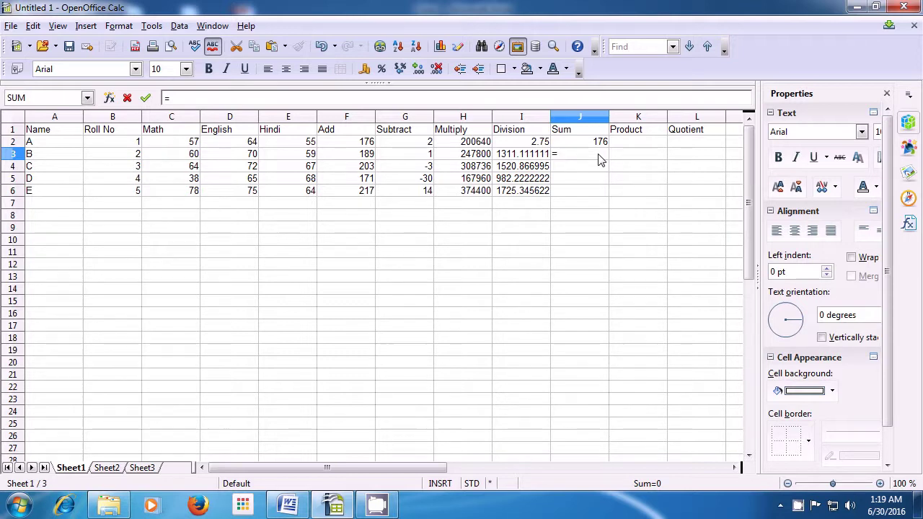
type("su")
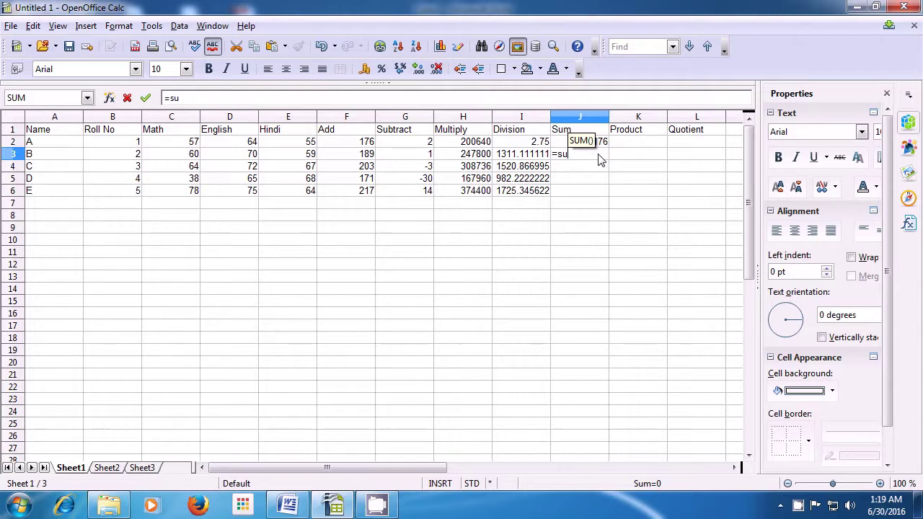
type("m")
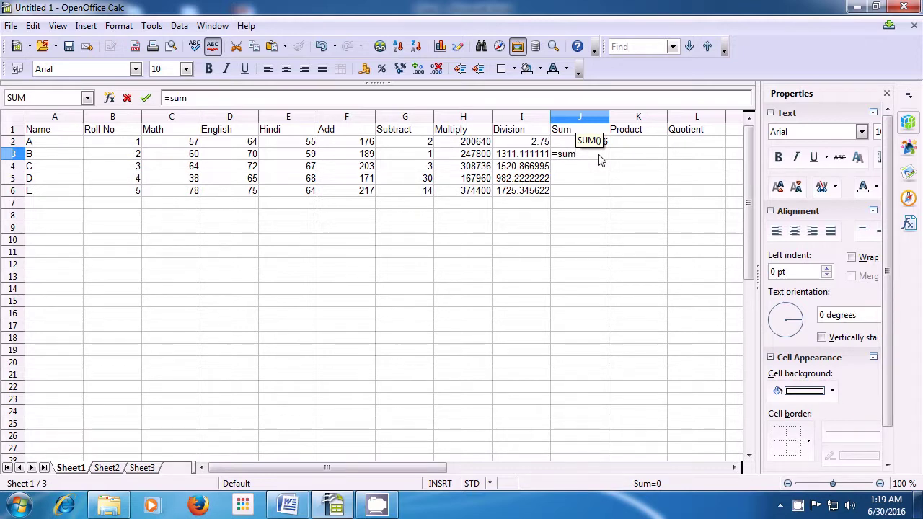
type("(")
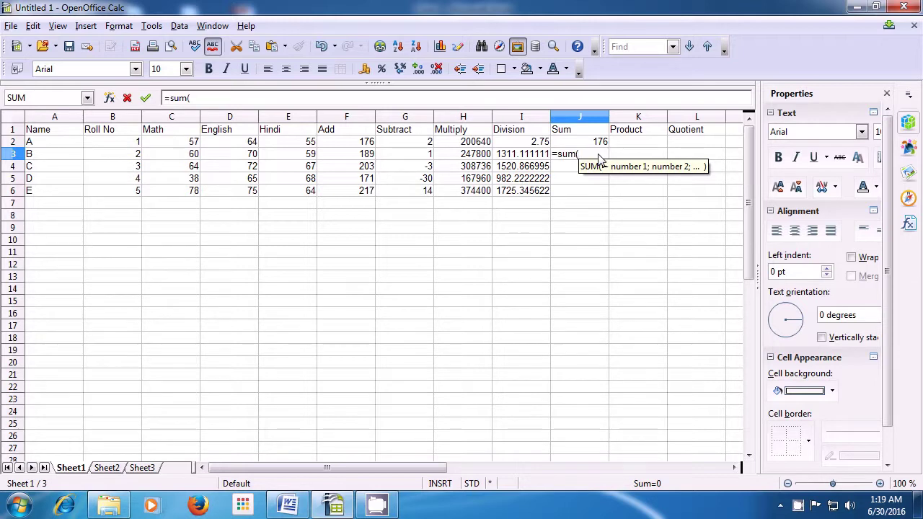
key("Left")
key("Left")
key("Left")
key("Left")
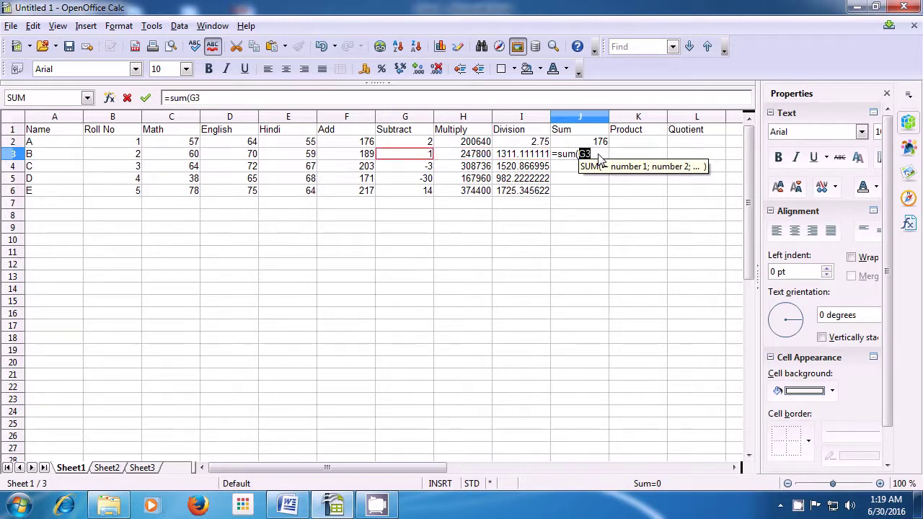
key("Left")
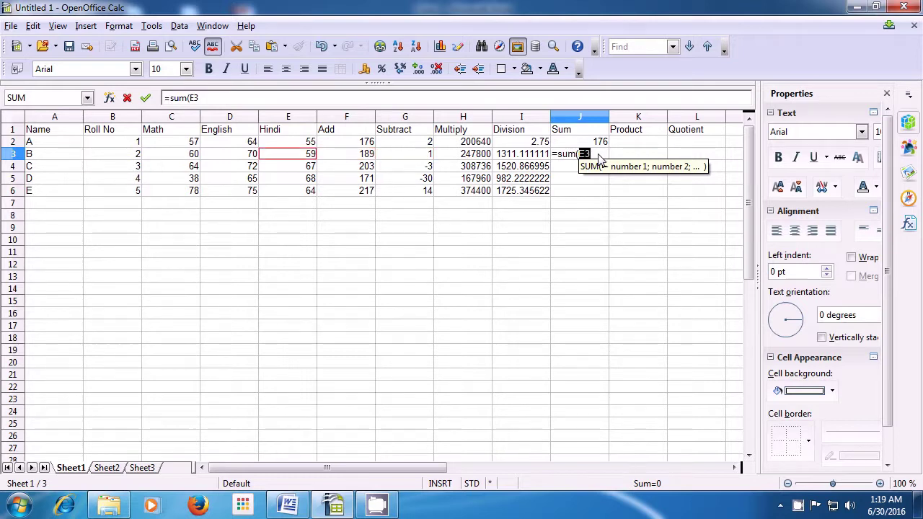
key("Left")
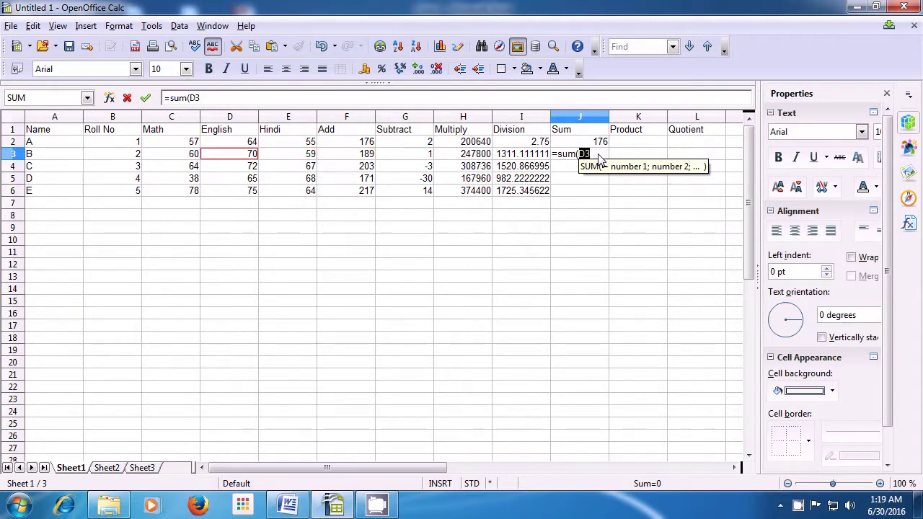
key("Left")
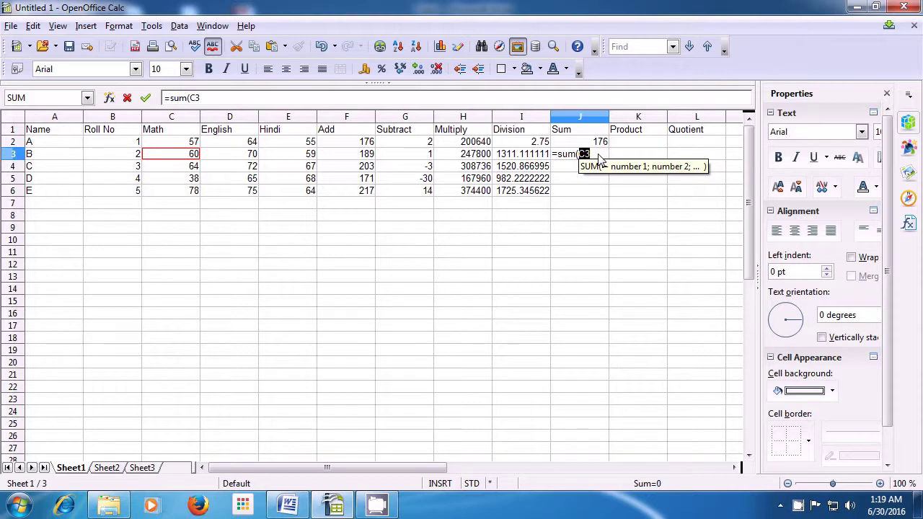
key("shift+Right")
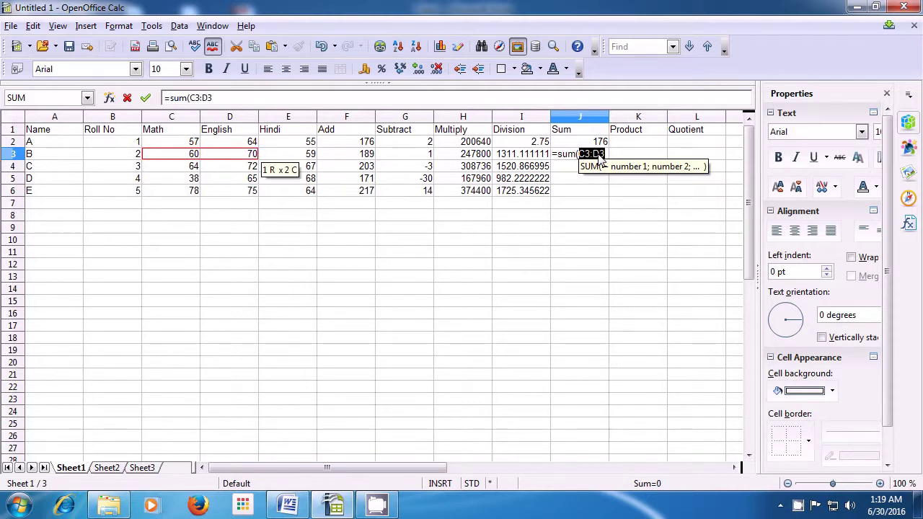
key("shift+Right")
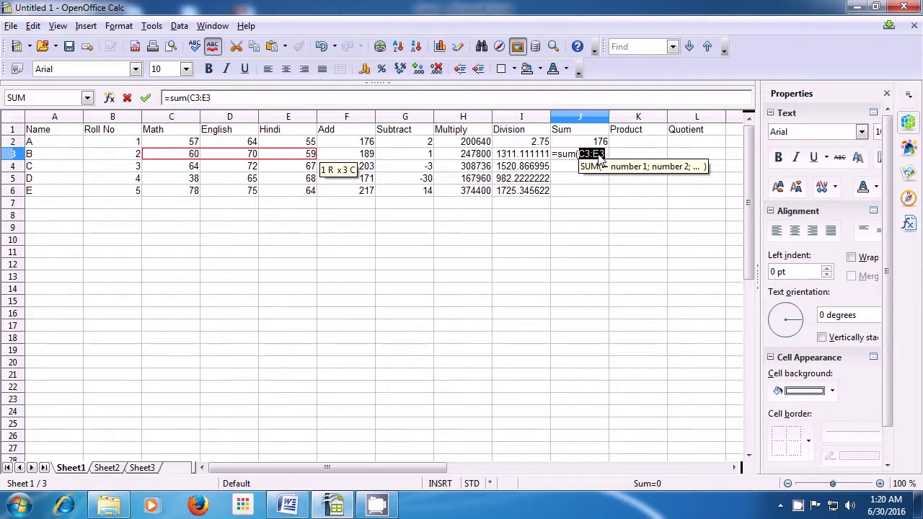
type(")")
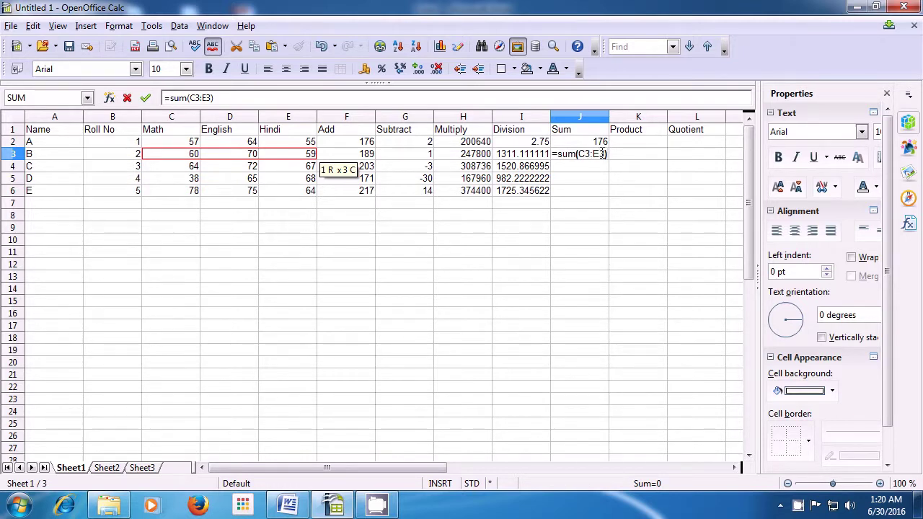
key("Return")
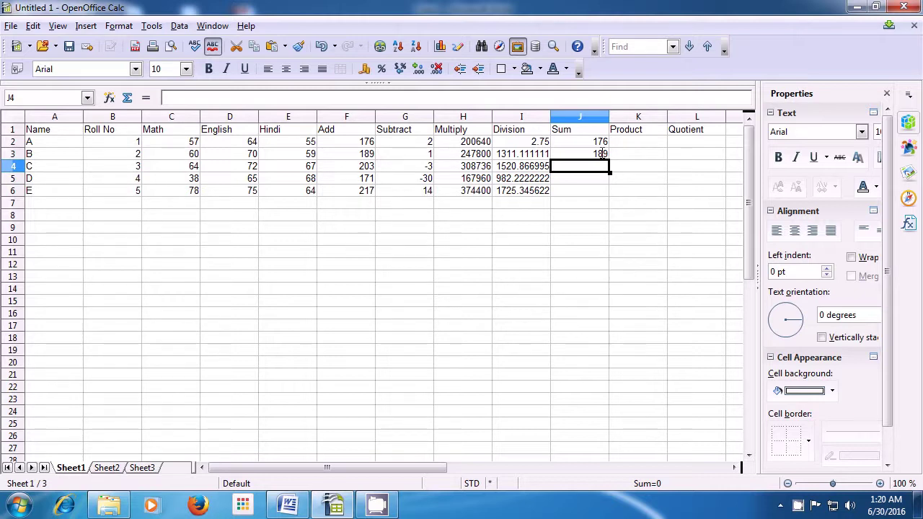
Step: Enter the formula =sum(C4:E4) in cell J4 to total student C's Math, English and Hindi marks
type("=")
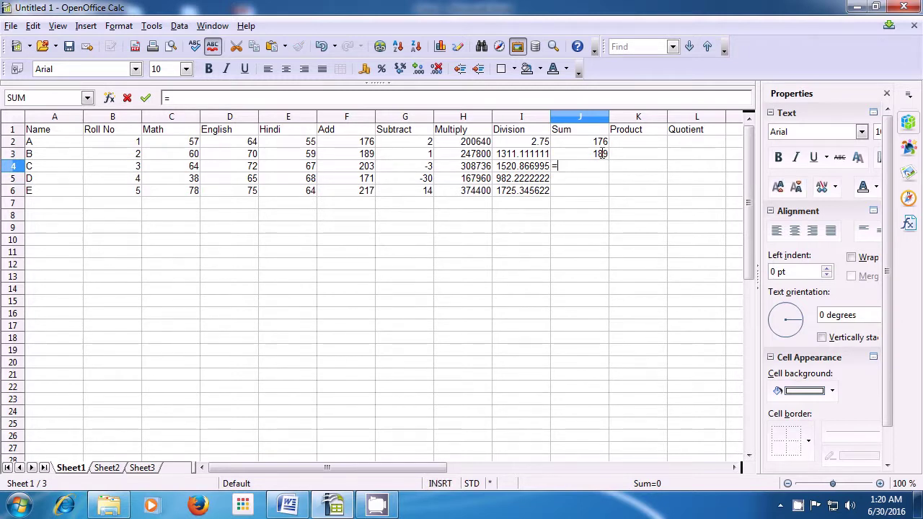
type("su")
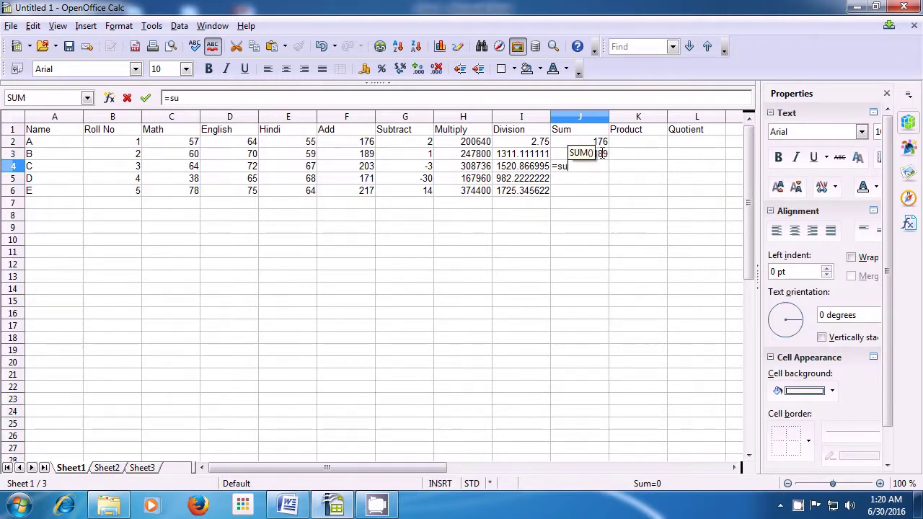
type("m")
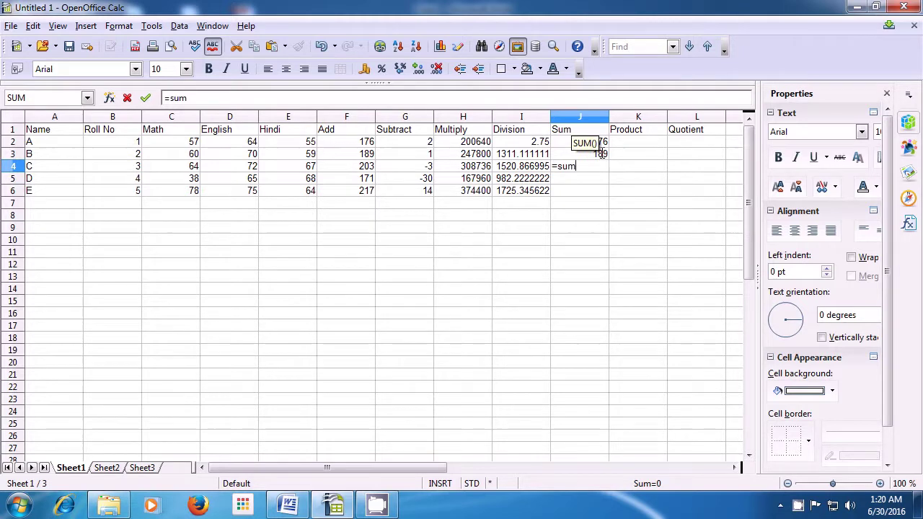
type("(")
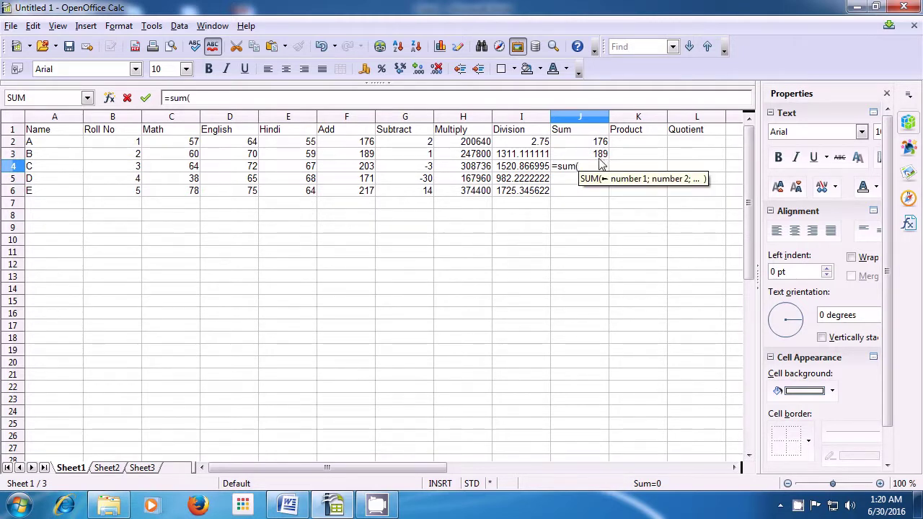
left_click(173, 172)
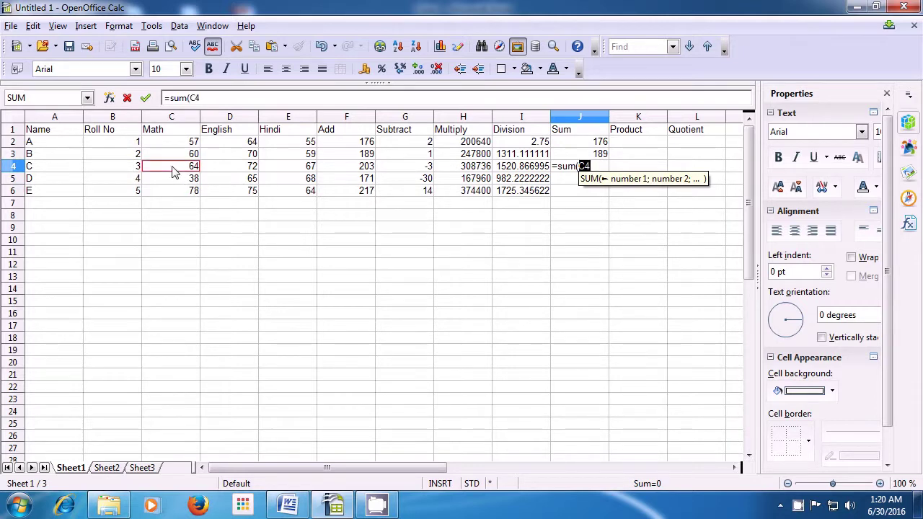
left_click_drag(174, 171, 288, 168)
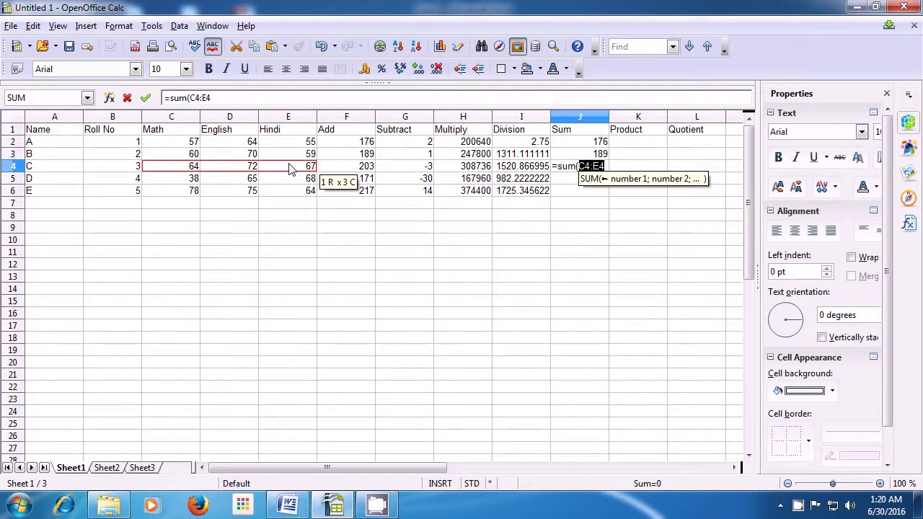
type(")")
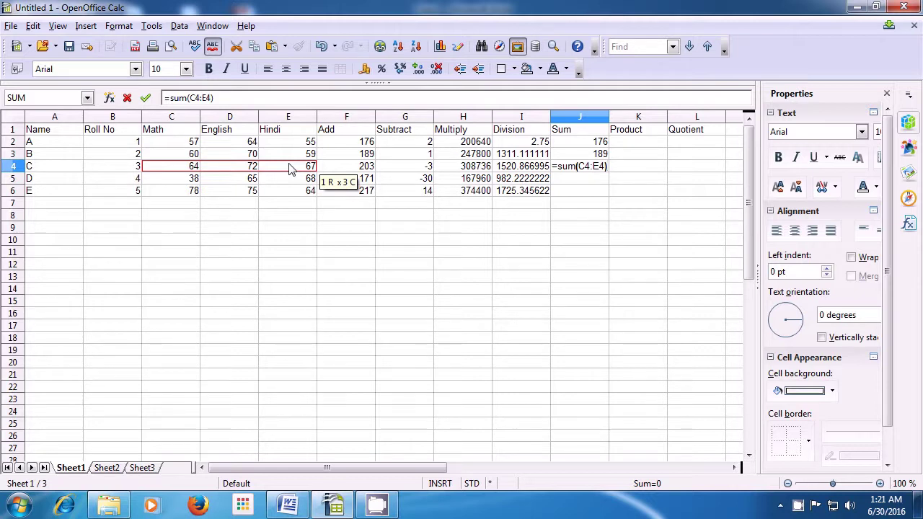
key("Return")
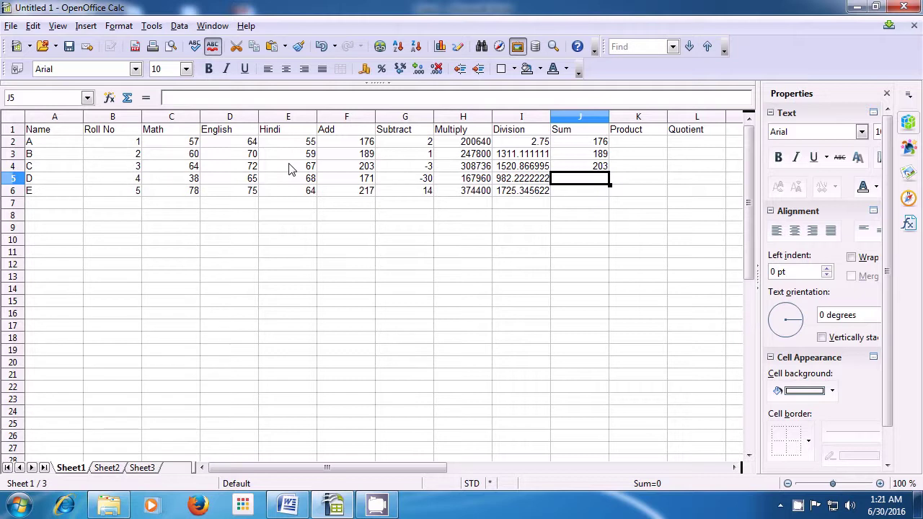
Step: Fill the sum formula from J4 down through J6 to total the marks of students D and E
left_click(598, 166)
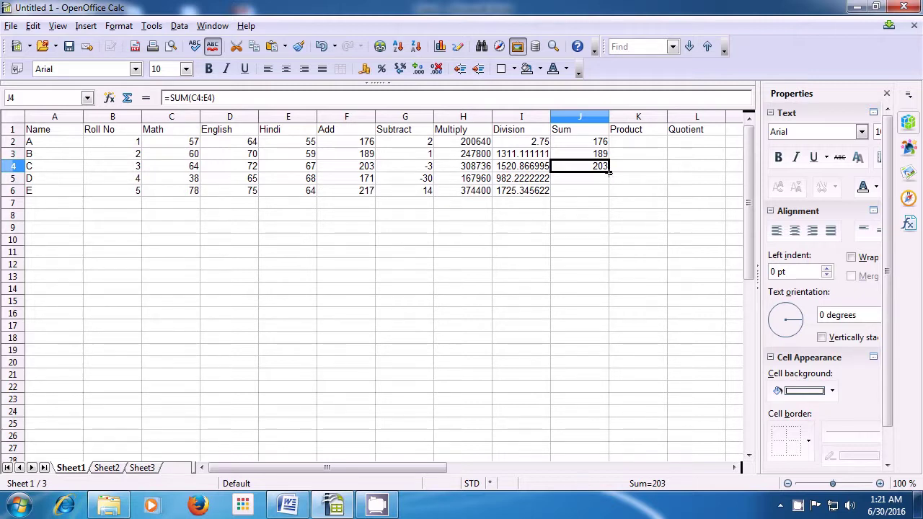
left_click_drag(609, 171, 610, 194)
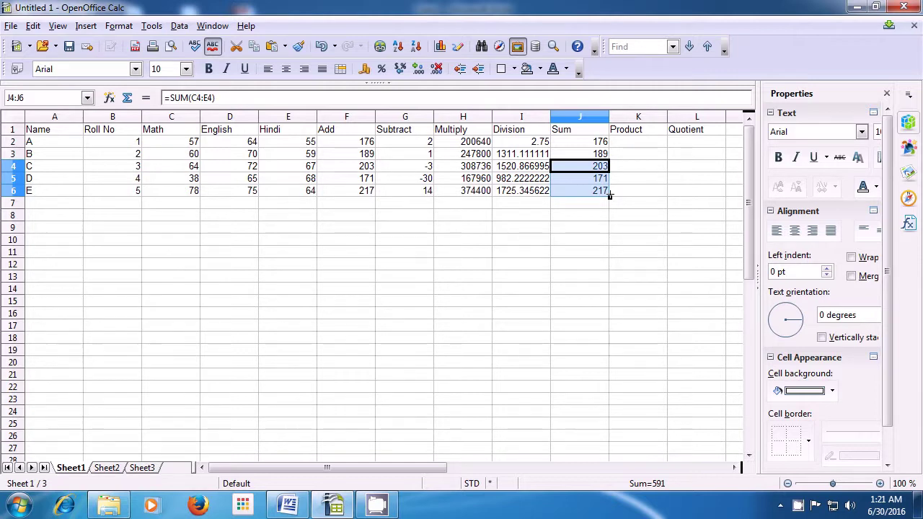
Step: Enter the formula =sum(F2:F6) in cell F7 to total the Add column for all five students
left_click(351, 208)
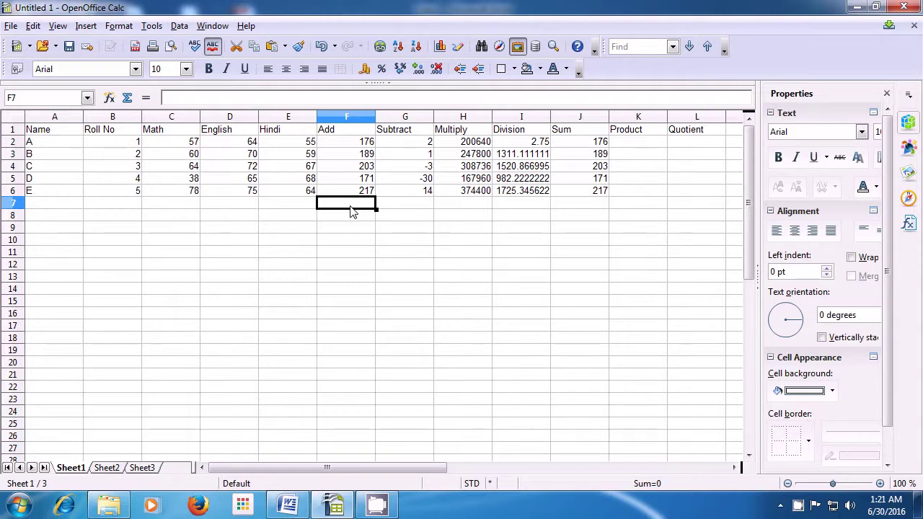
type("=")
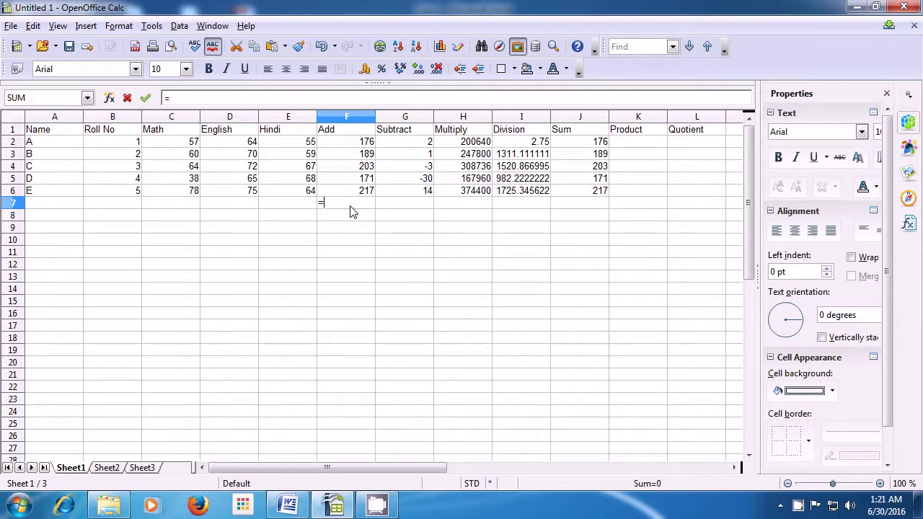
type("sum")
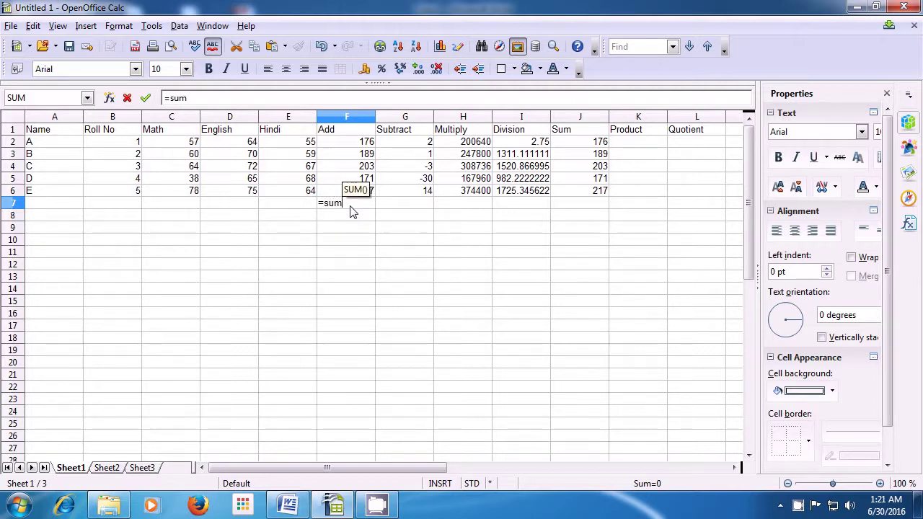
type("(")
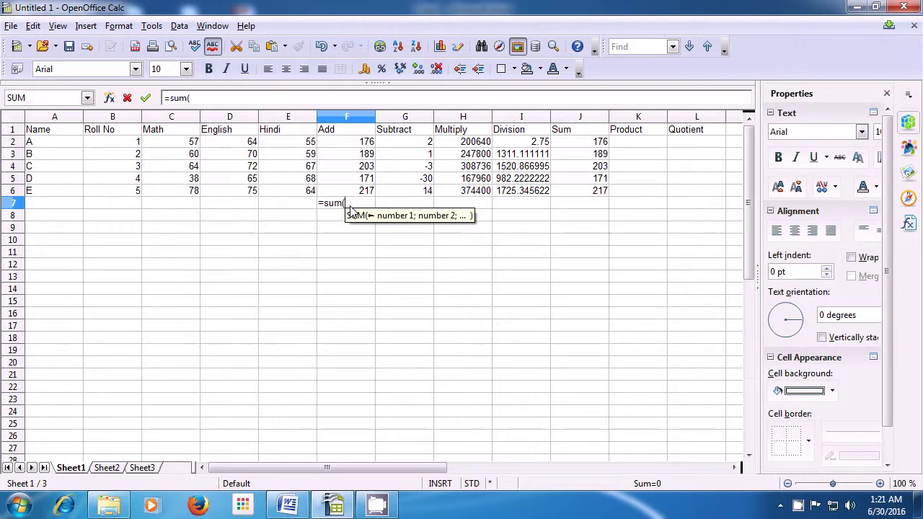
left_click(342, 144)
left_click_drag(342, 150, 345, 191)
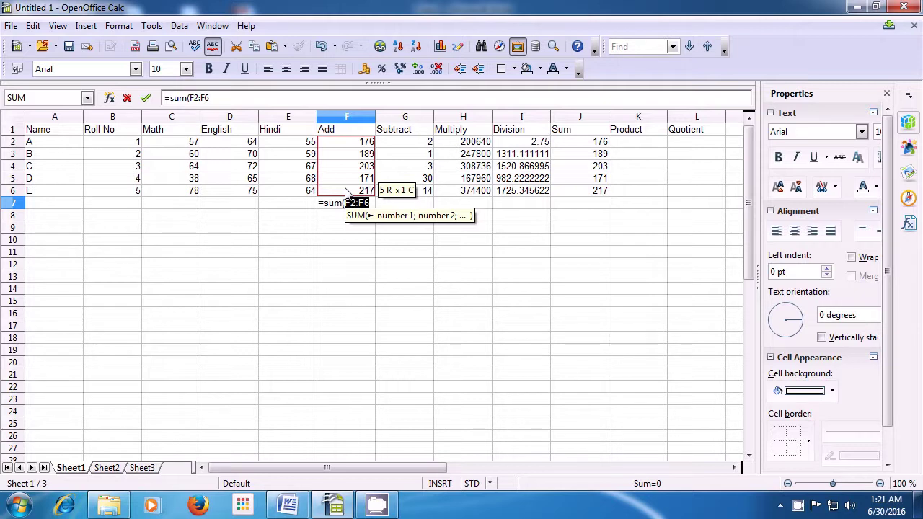
type(")")
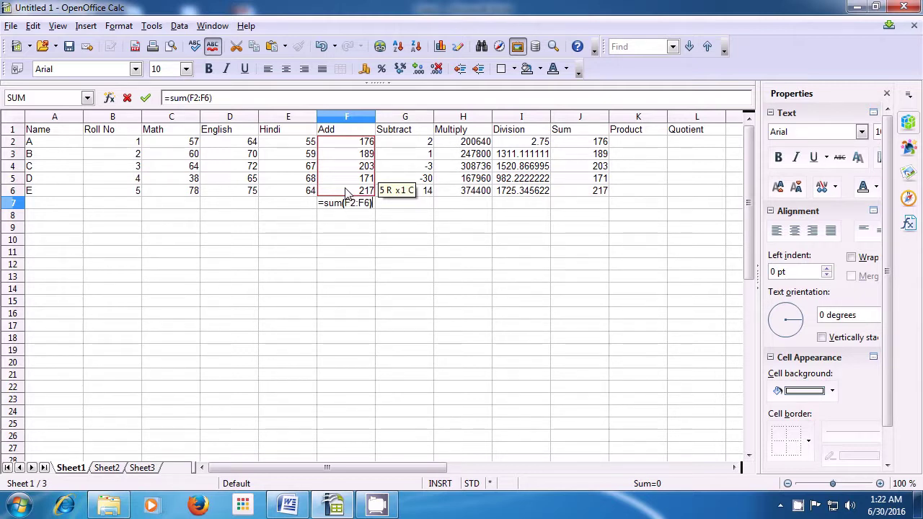
key("Return")
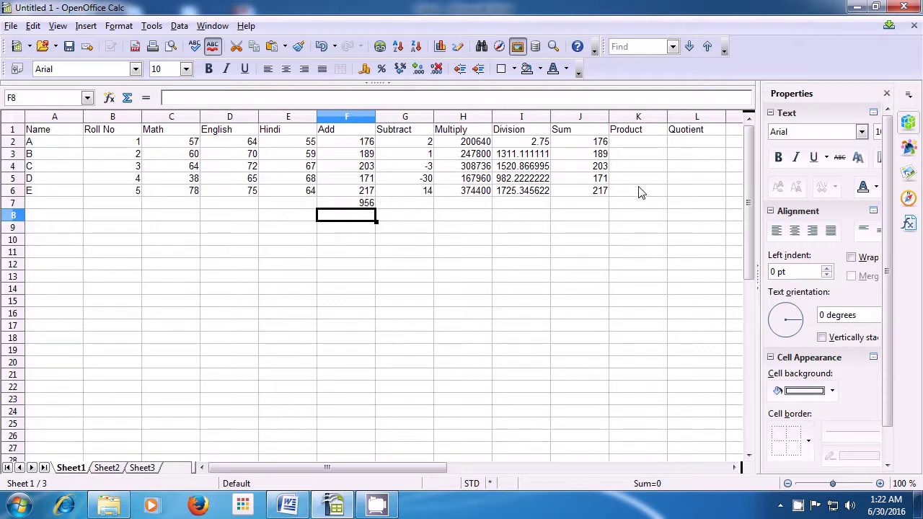
Step: Enter the formula =product(C2;E2) in cell K2 to multiply student A's Math and Hindi marks
left_click(644, 144)
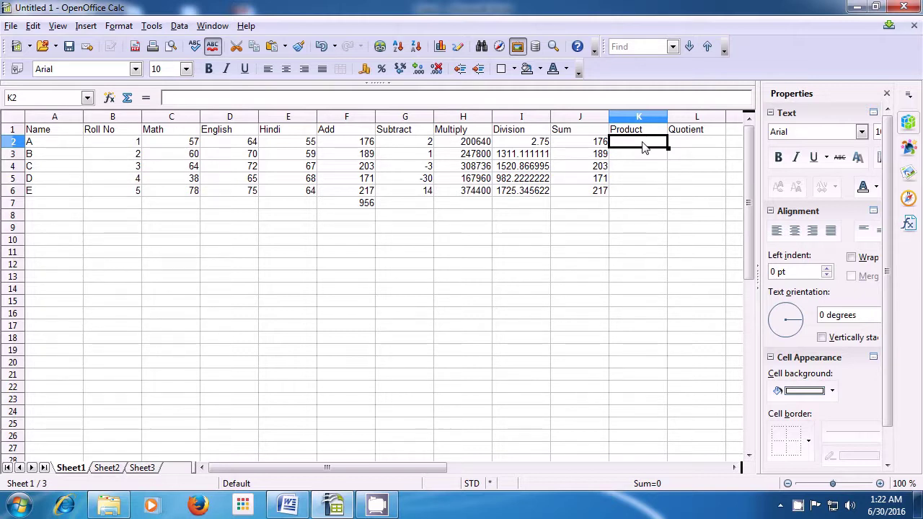
type("=")
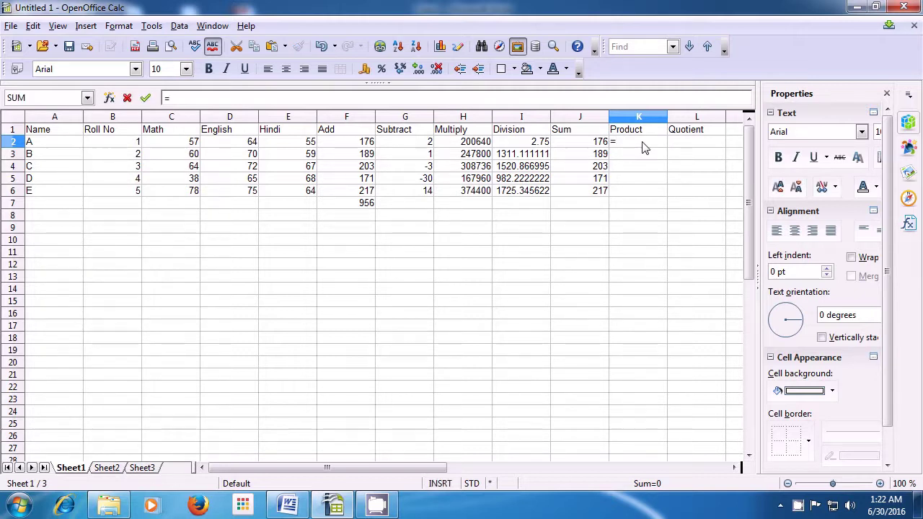
type("product")
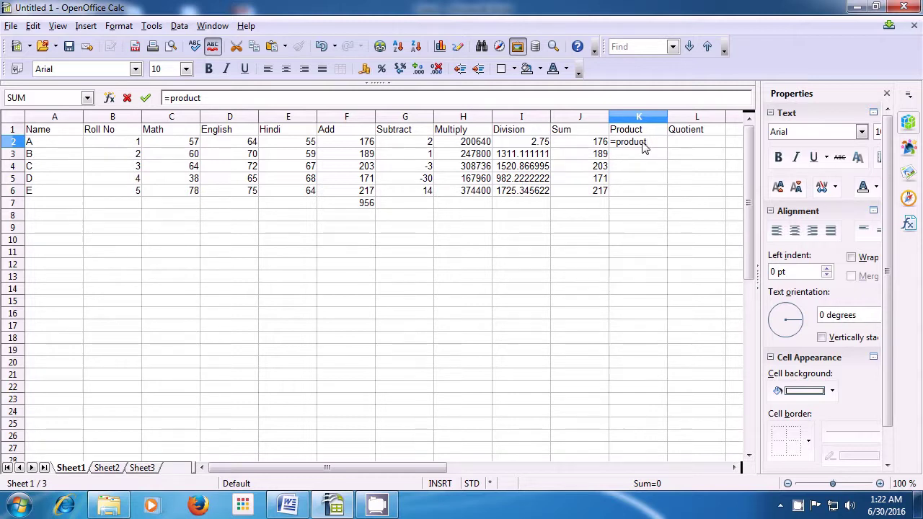
type("(")
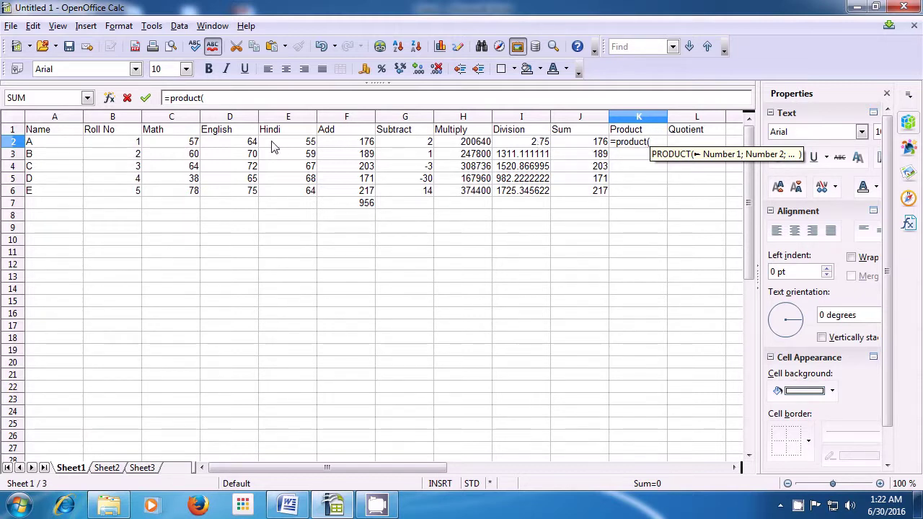
left_click(180, 144)
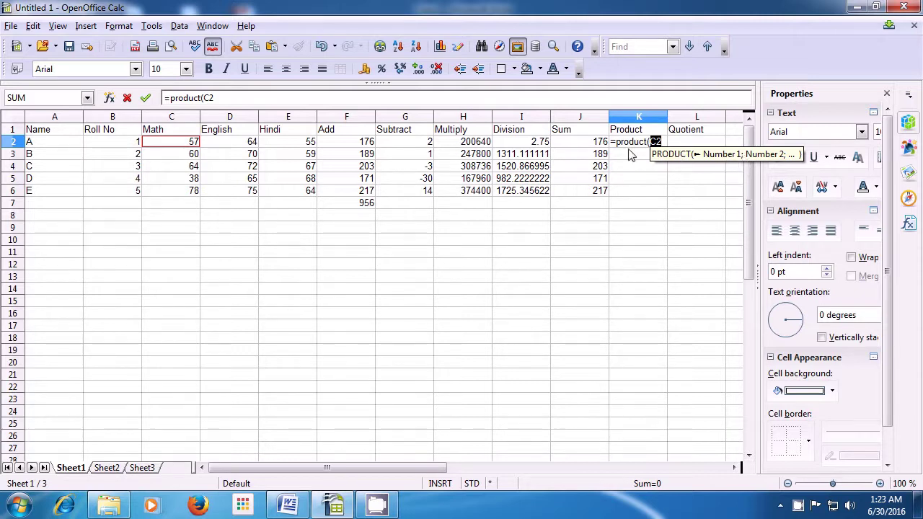
type(";")
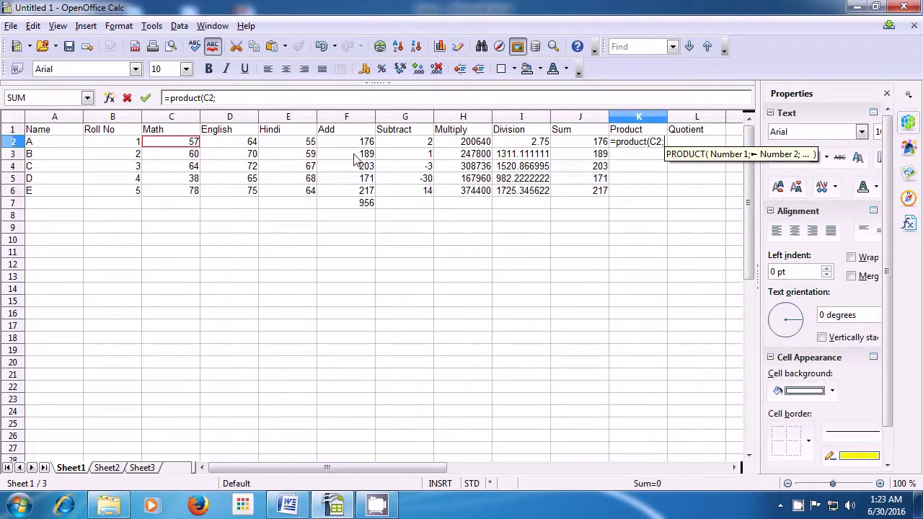
left_click(290, 144)
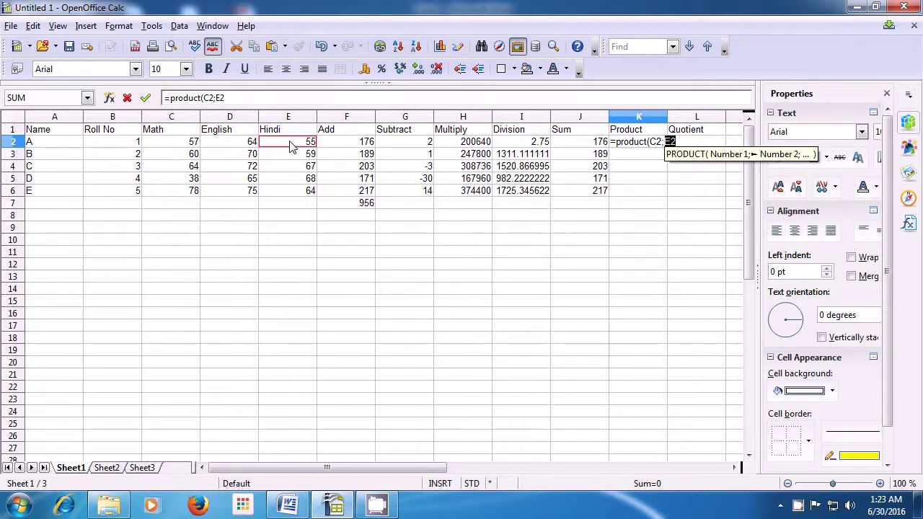
type(")")
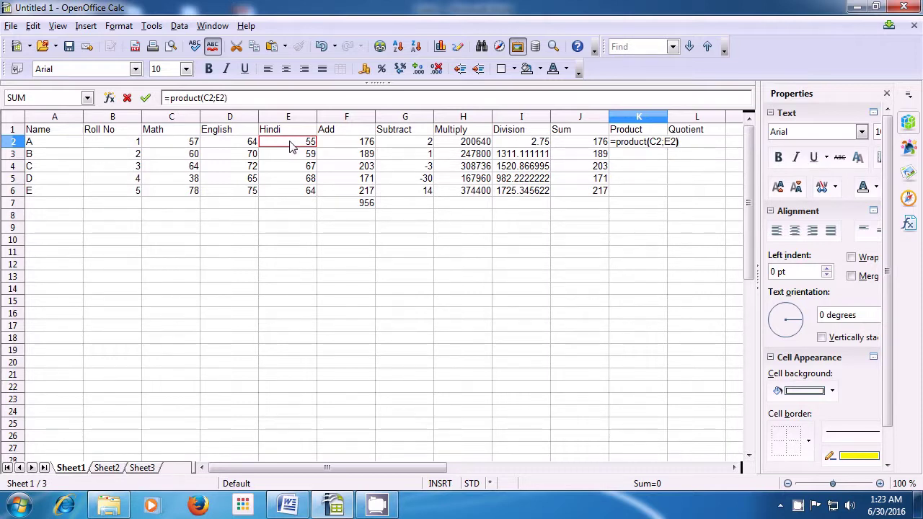
key("Return")
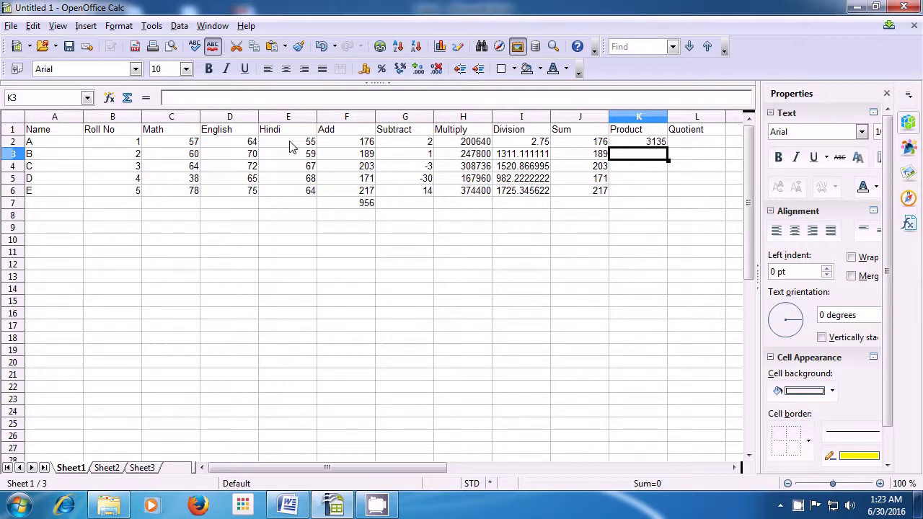
Step: Enter the formula =product(C3;E3) in cell K3 to multiply student B's Math and Hindi marks
type("=")
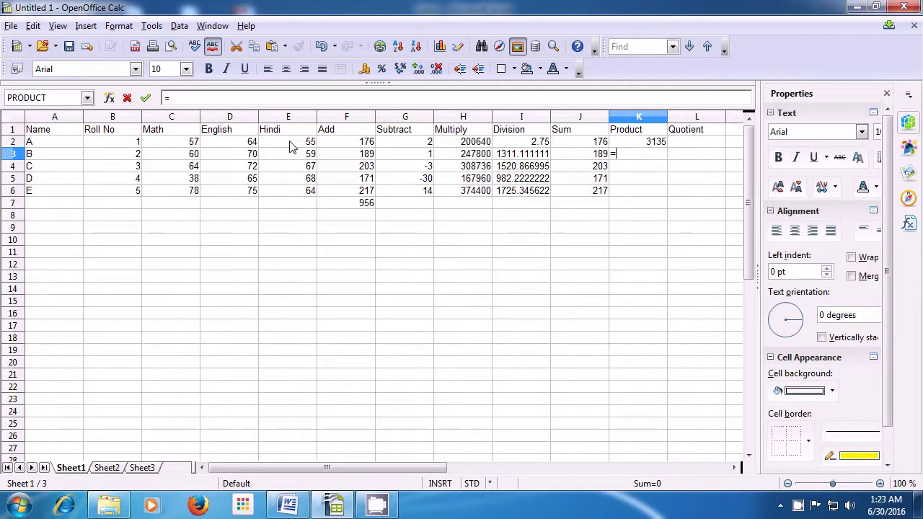
type("pro")
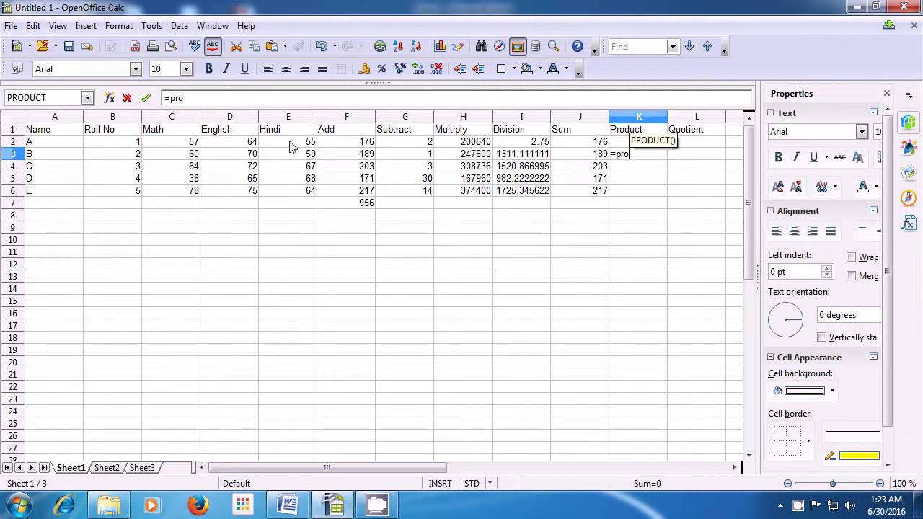
type("duc")
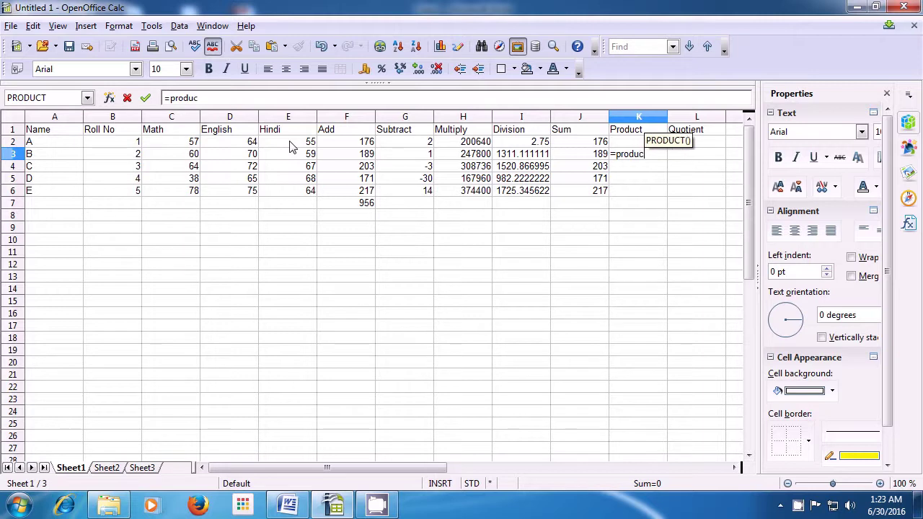
type("t(")
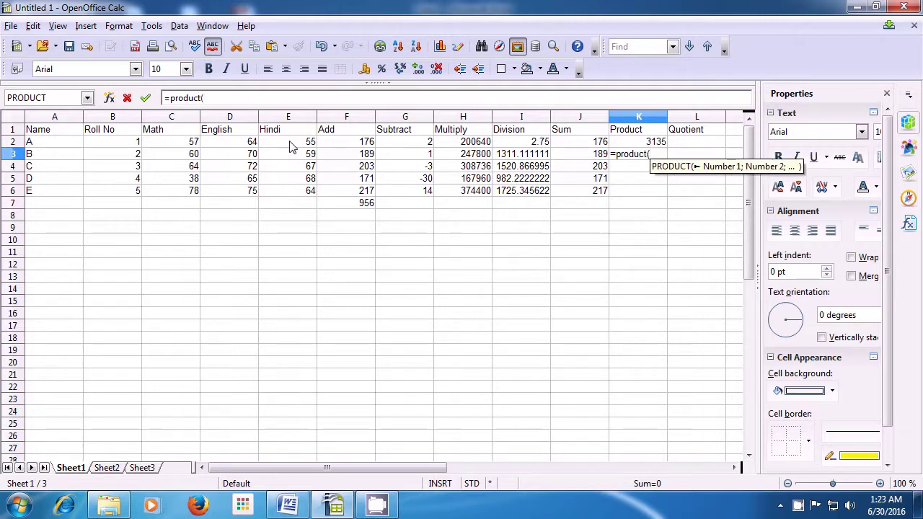
key("Left")
key("Left")
key("Left")
key("Left")
key("Left")
key("Left")
key("Left")
key("Left")
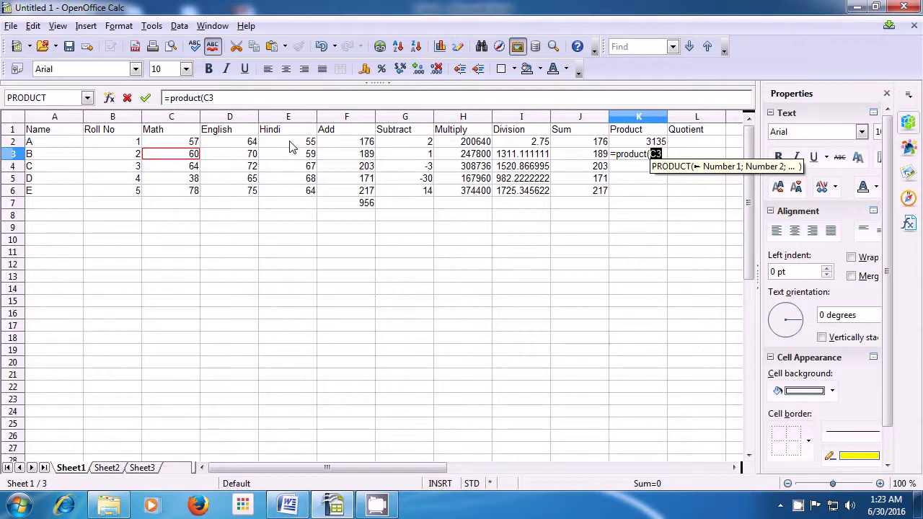
type(";")
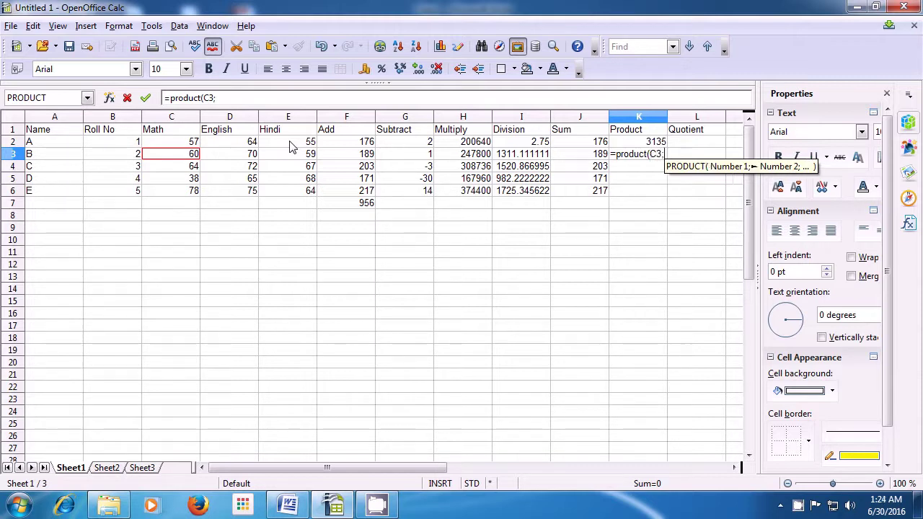
key("Right")
key("Right")
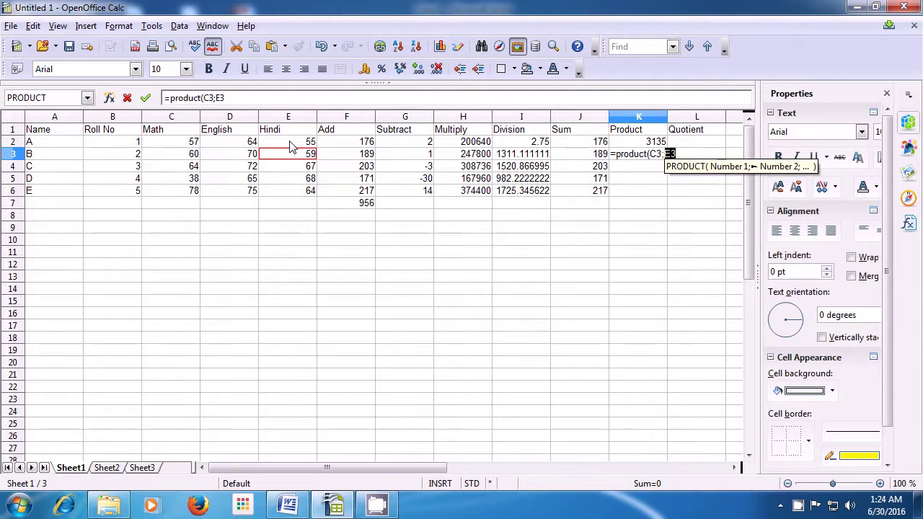
type(")")
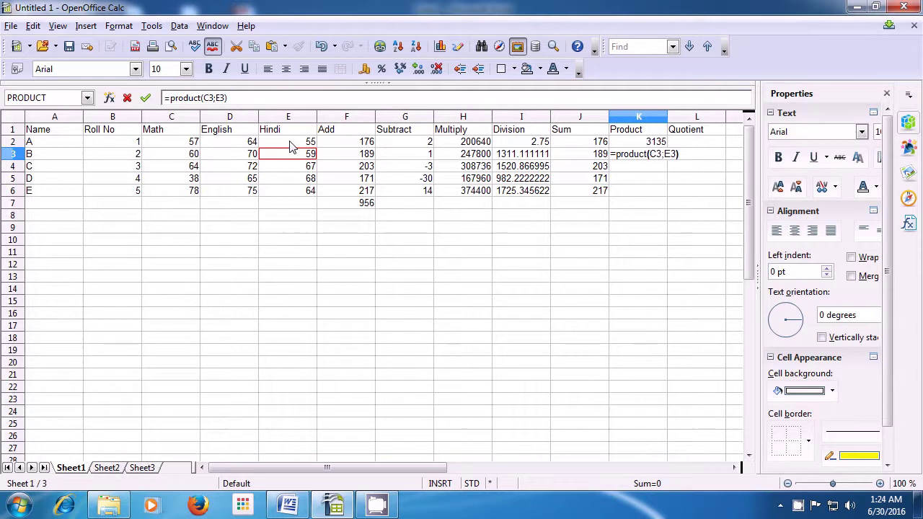
key("Return")
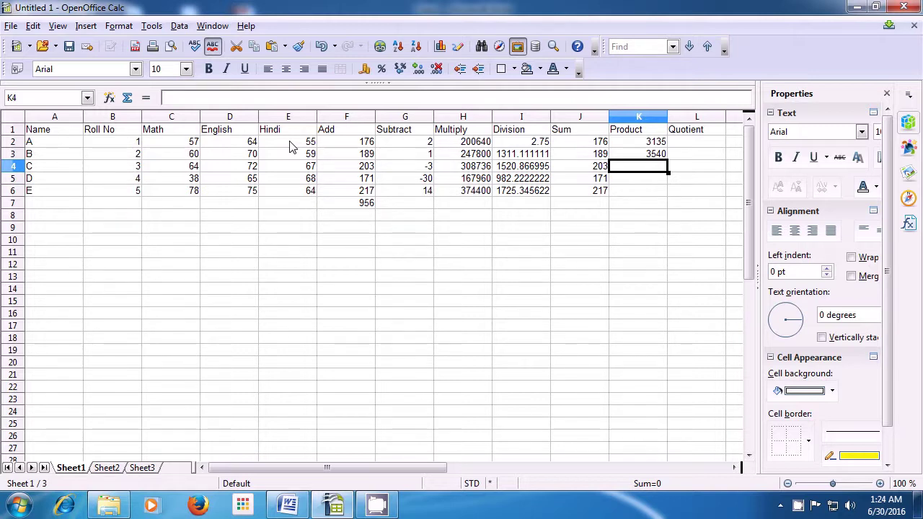
Step: Enter the formula =product(C4:E4) in cell K4 to multiply student C's three subject marks as a range
type("=product")
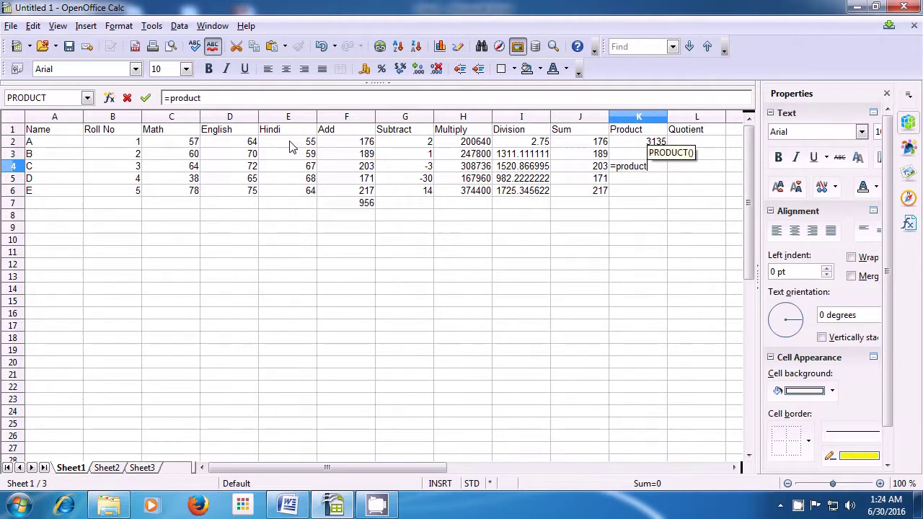
type("(")
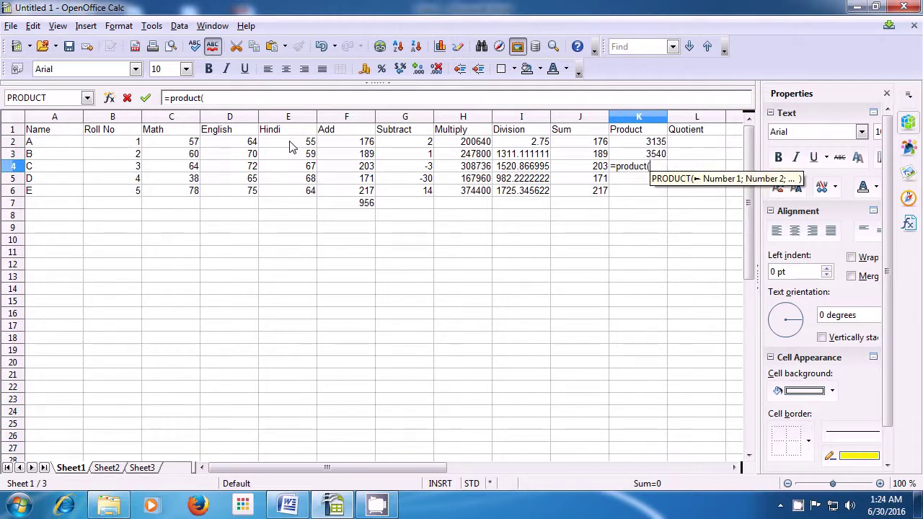
key("Left")
key("Left")
key("Left")
key("Left")
key("Left")
key("Left")
key("Left")
key("Left")
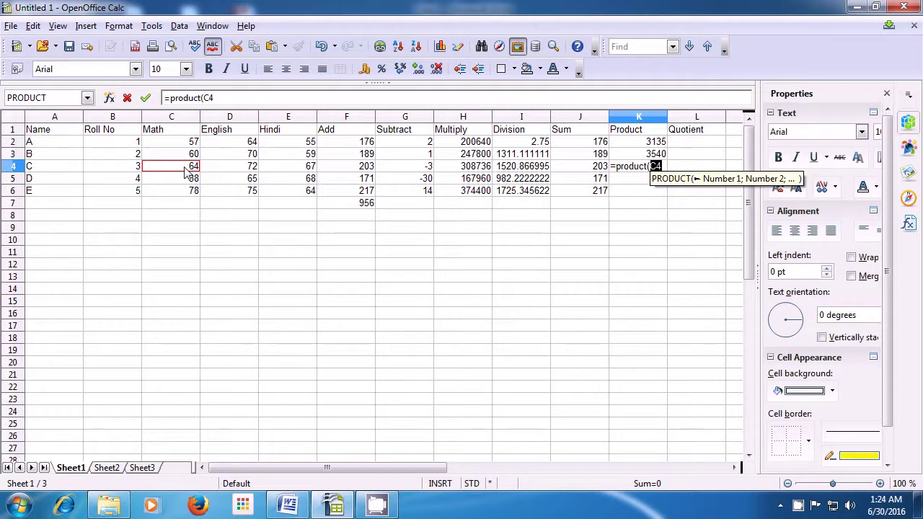
left_click_drag(191, 171, 283, 174)
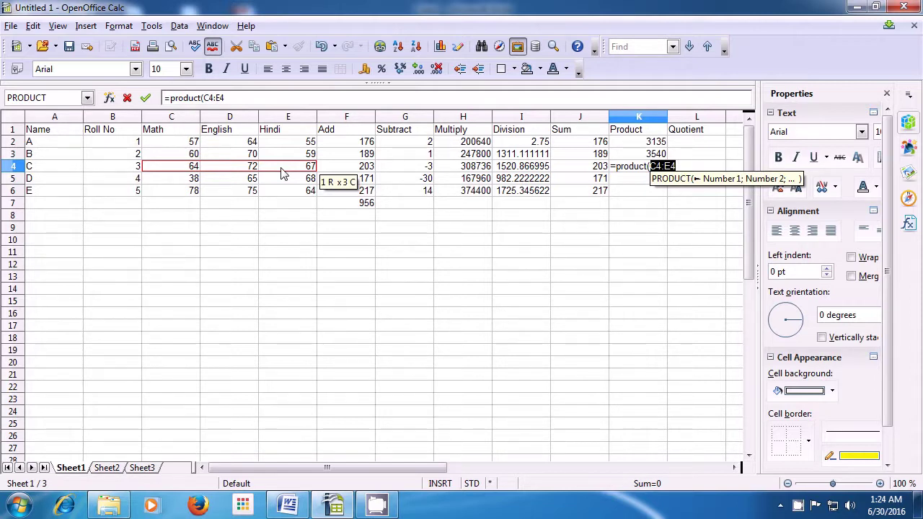
type(")")
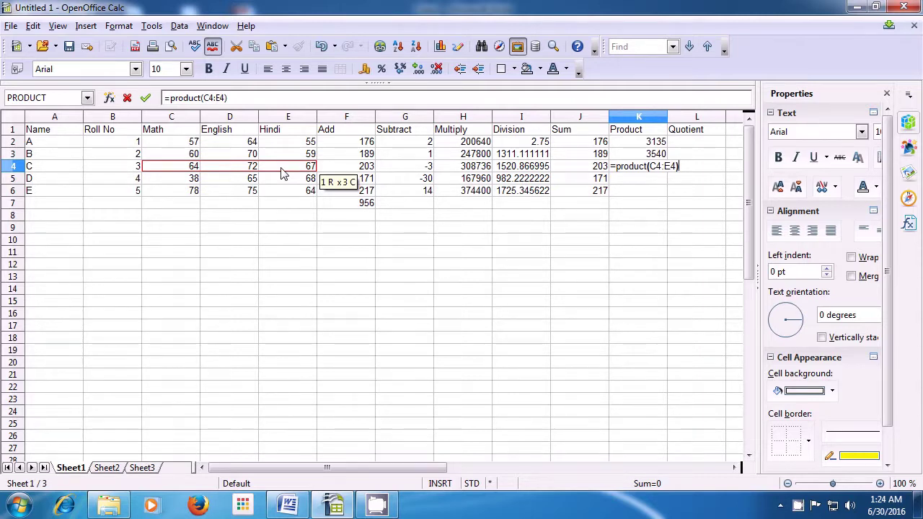
key("Return")
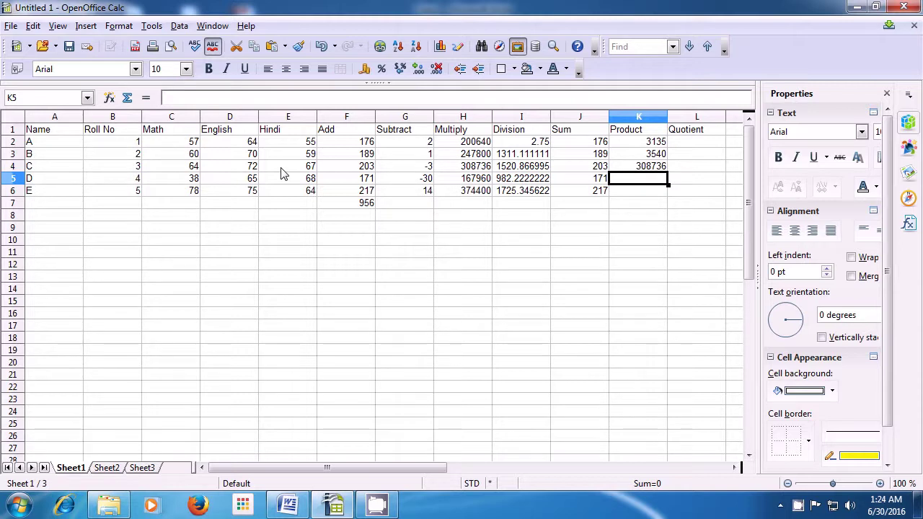
Step: Fill the product formula from K4 down through K6 for students D and E
key("Up")
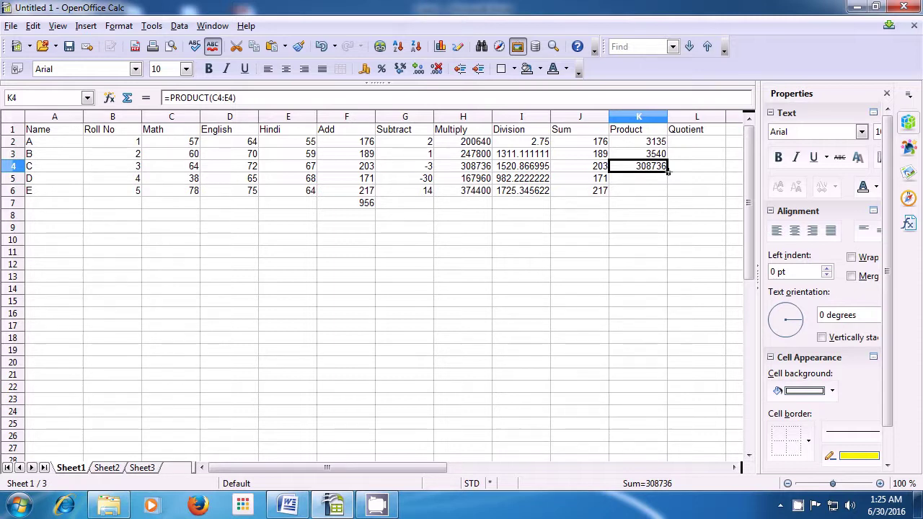
left_click_drag(668, 171, 669, 193)
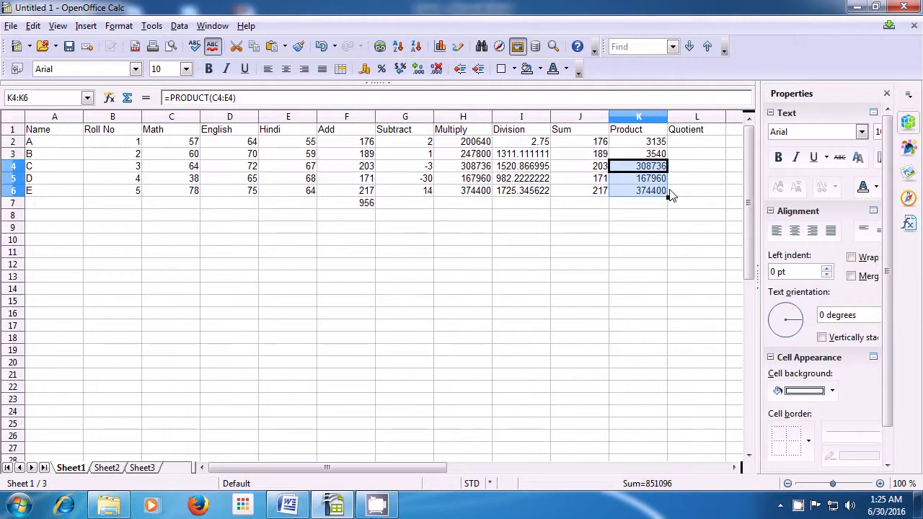
Step: Enter the formula =quotient(K2;E2) in cell L2 to divide student A's product by the Hindi marks
left_click(689, 147)
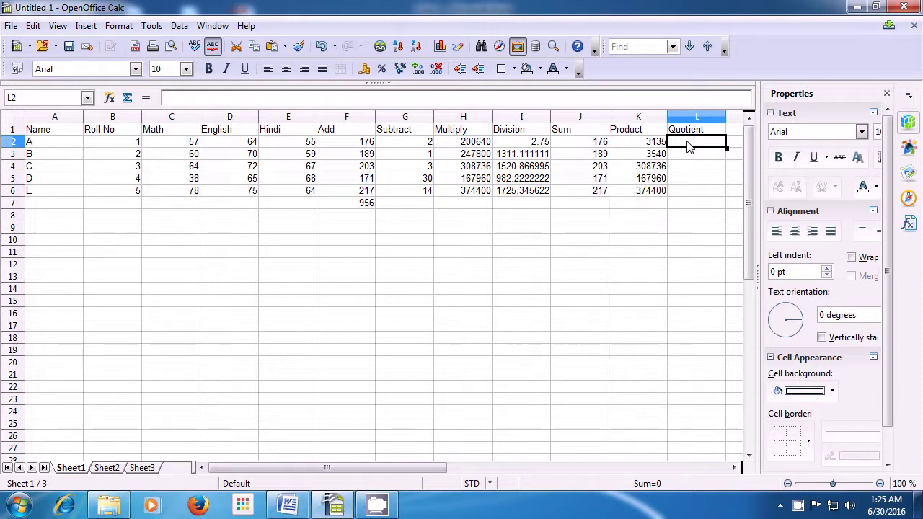
type("=")
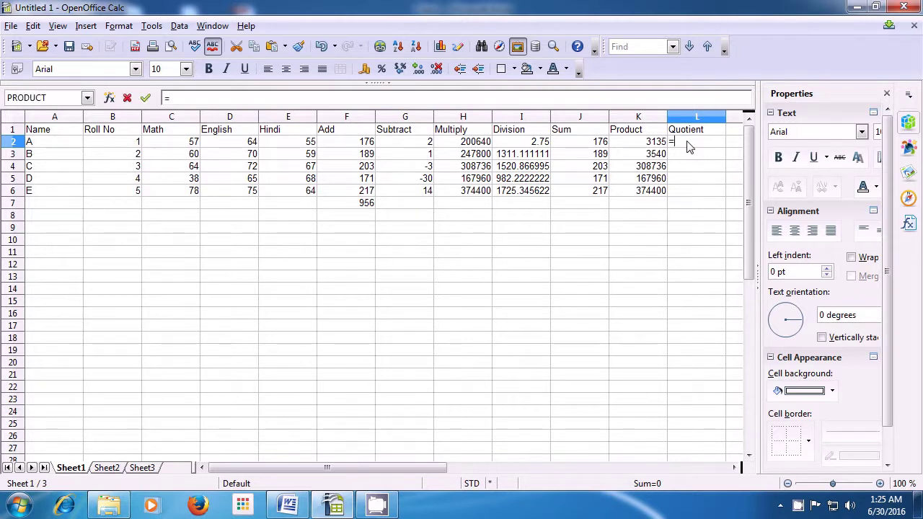
type("q")
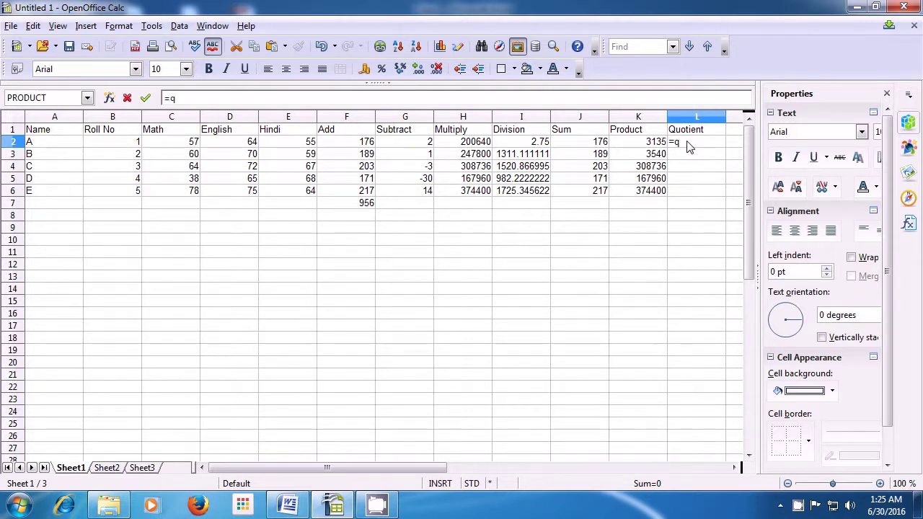
type("uotient(")
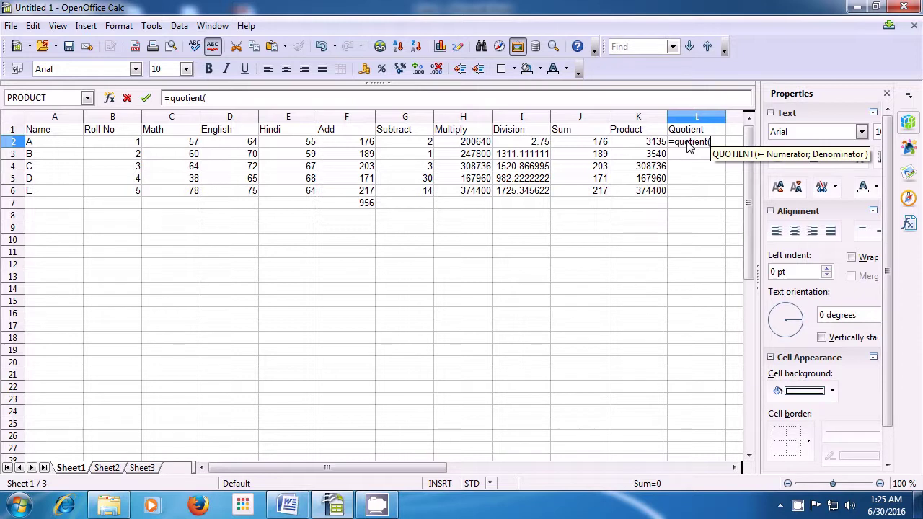
left_click(648, 143)
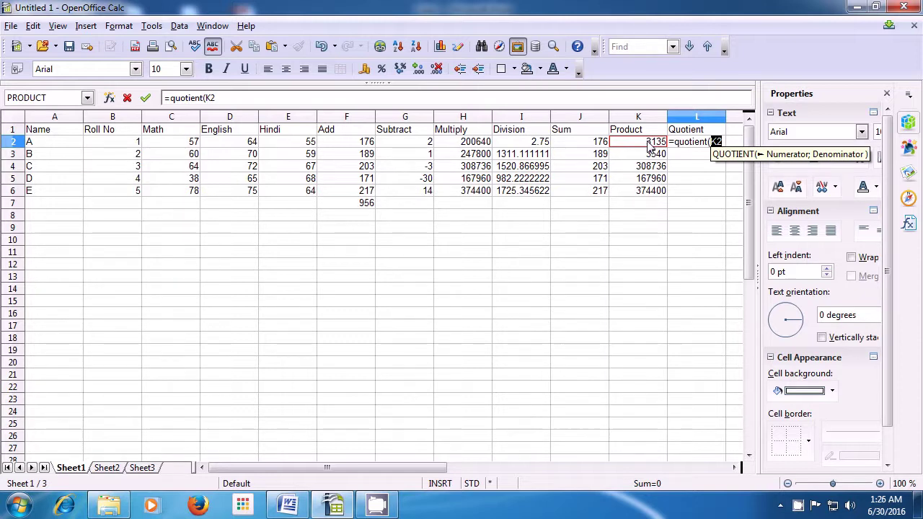
type(";")
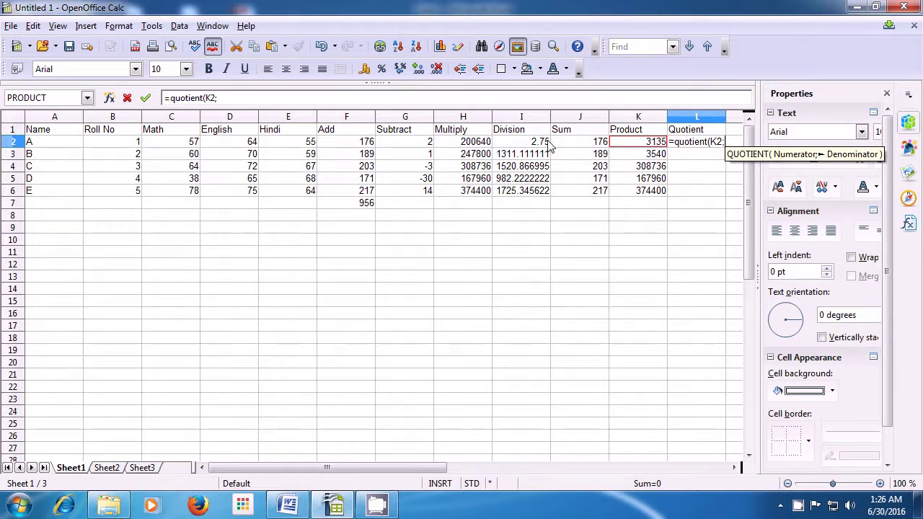
left_click(308, 143)
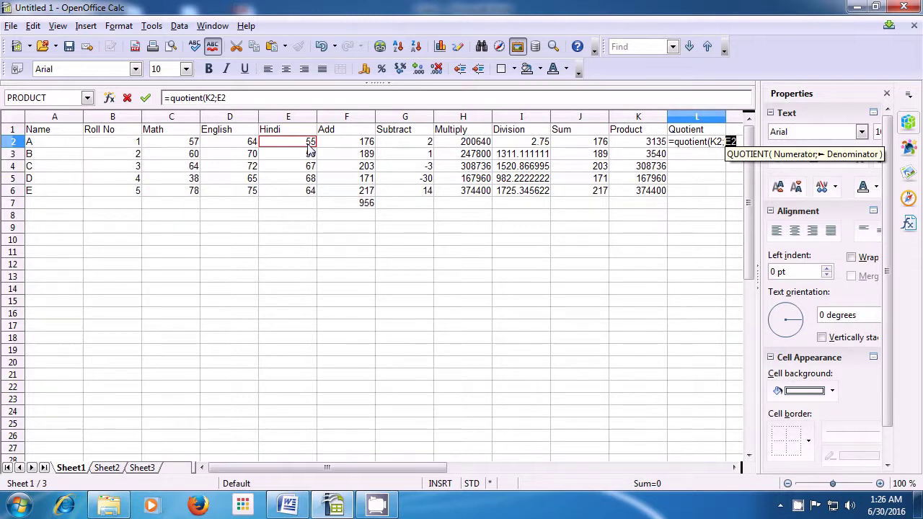
type(")")
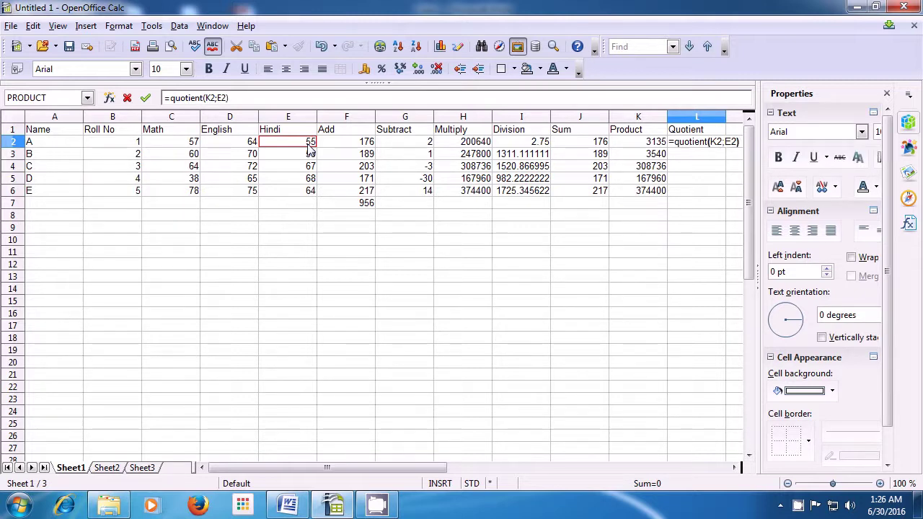
key("Return")
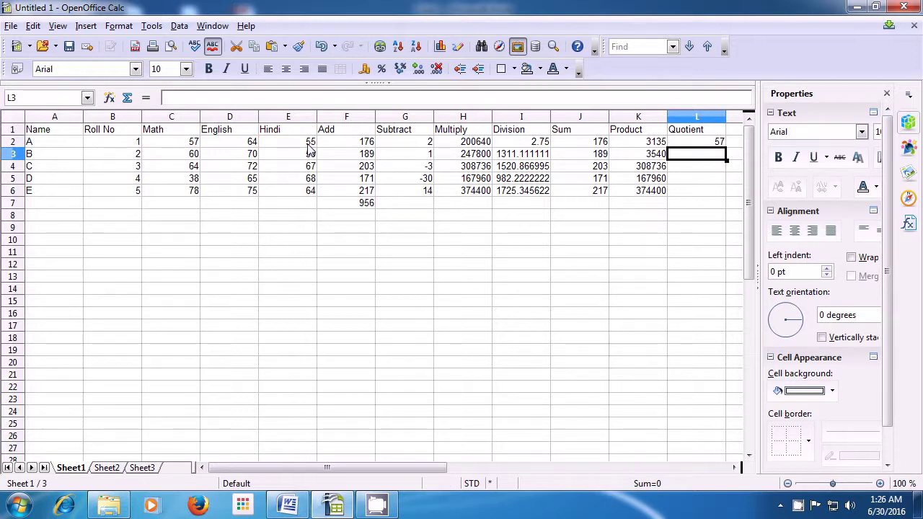
key("Up")
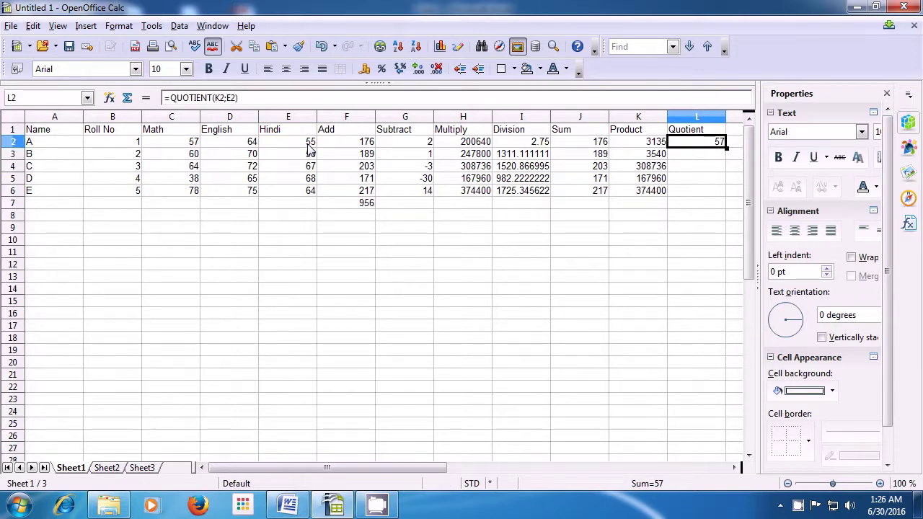
Step: Enter the formula =quotient(H3;C3) in cell L3 to divide student B's Multiply value by the Math marks
key("Down")
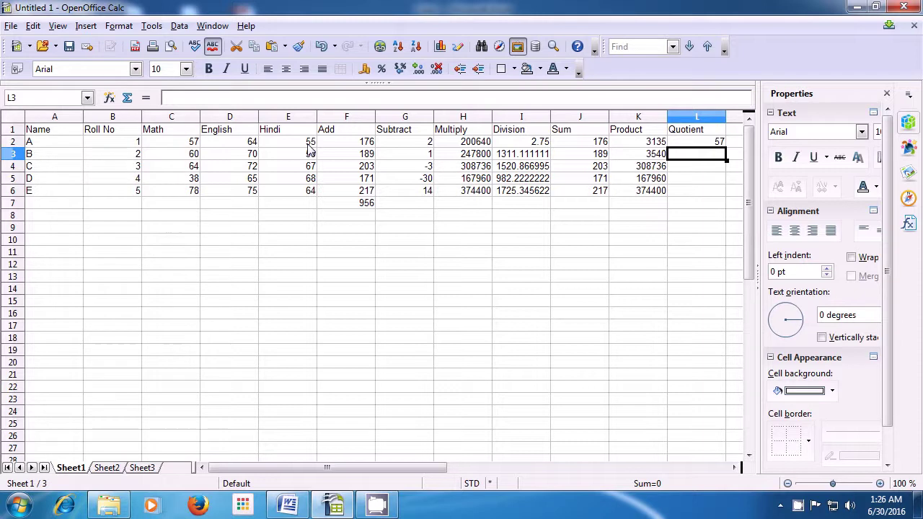
type("=q")
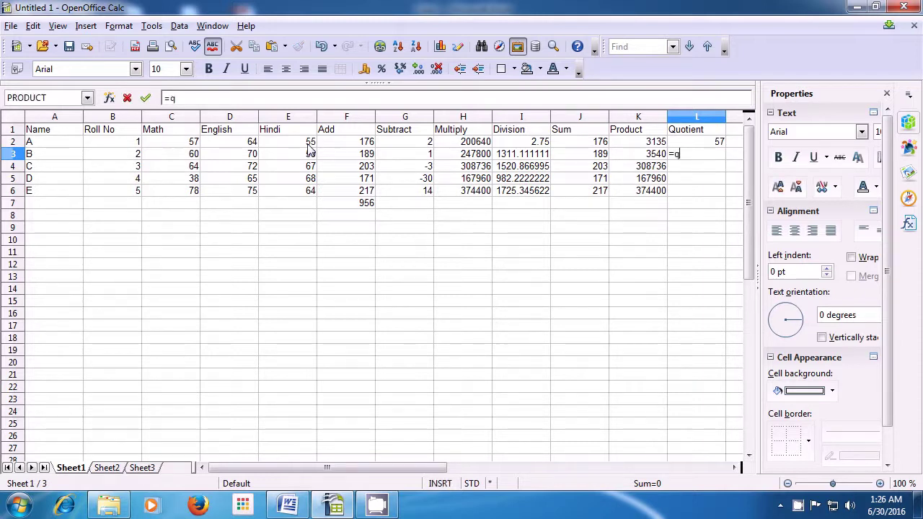
type("uotient")
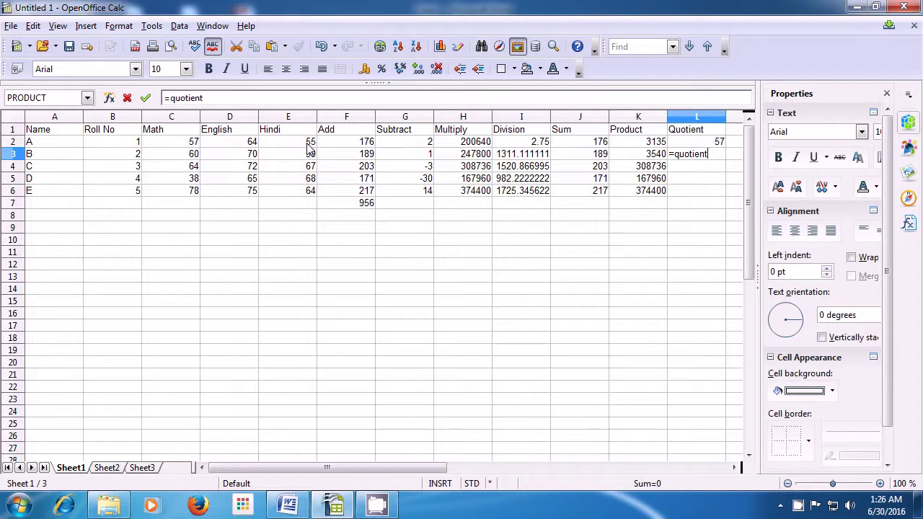
type("(")
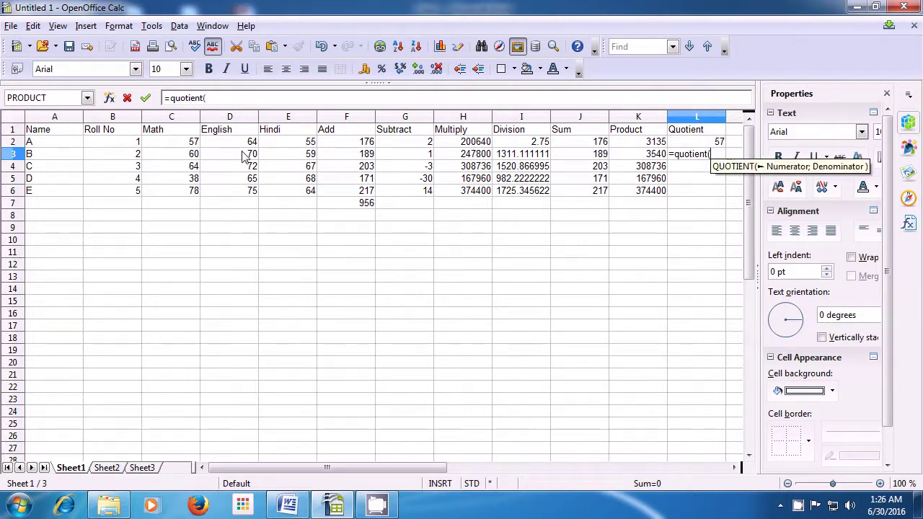
left_click(470, 159)
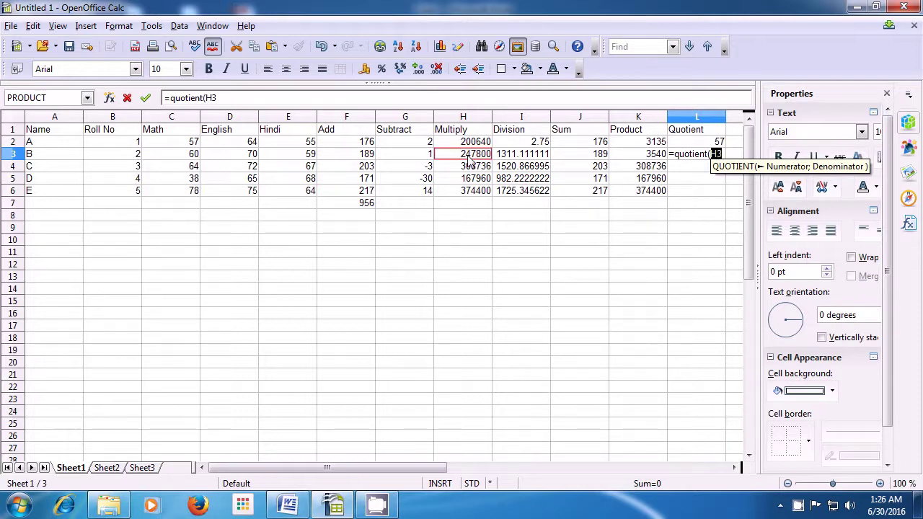
type(";")
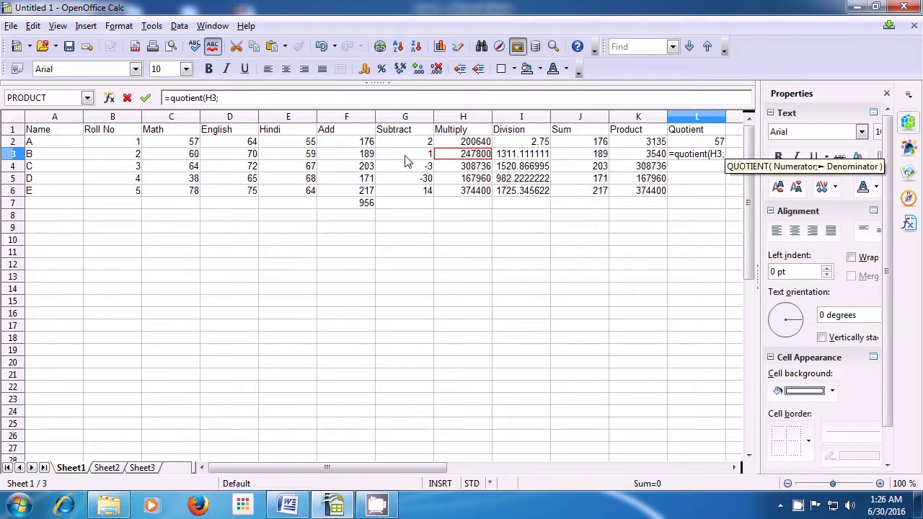
left_click(199, 155)
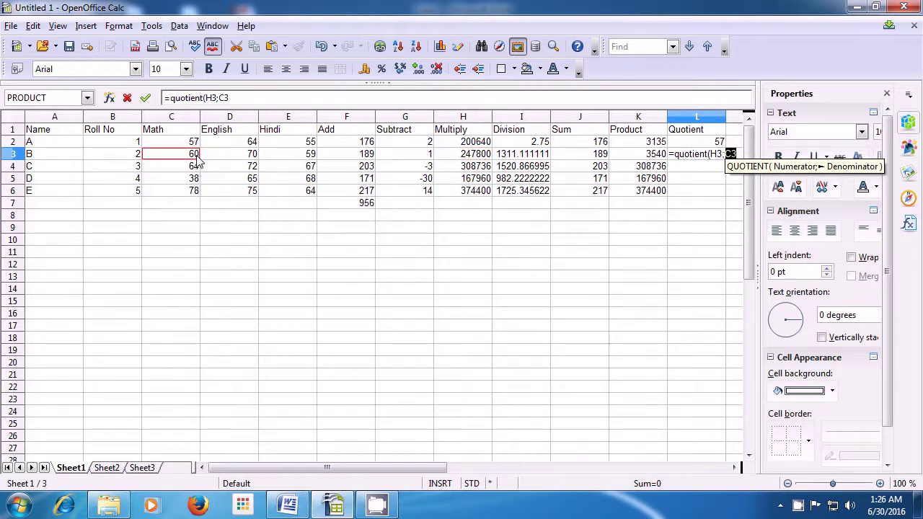
type(")")
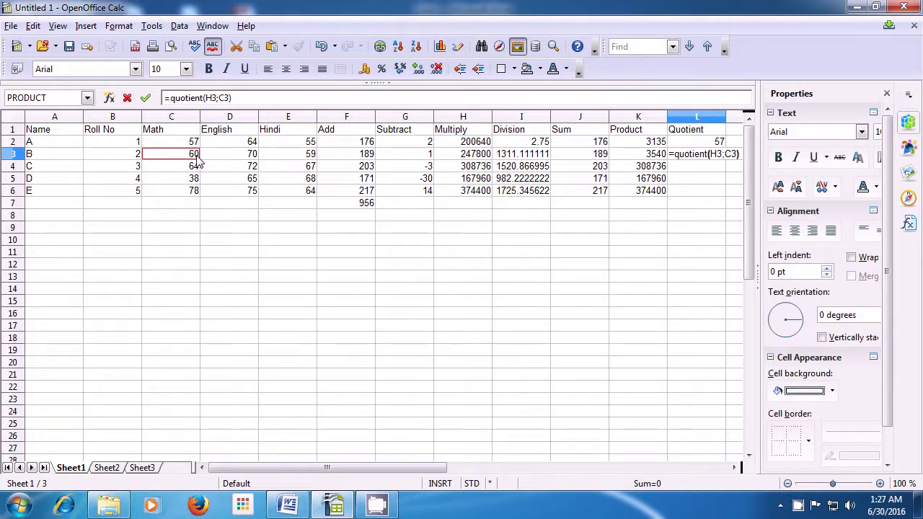
key("Return")
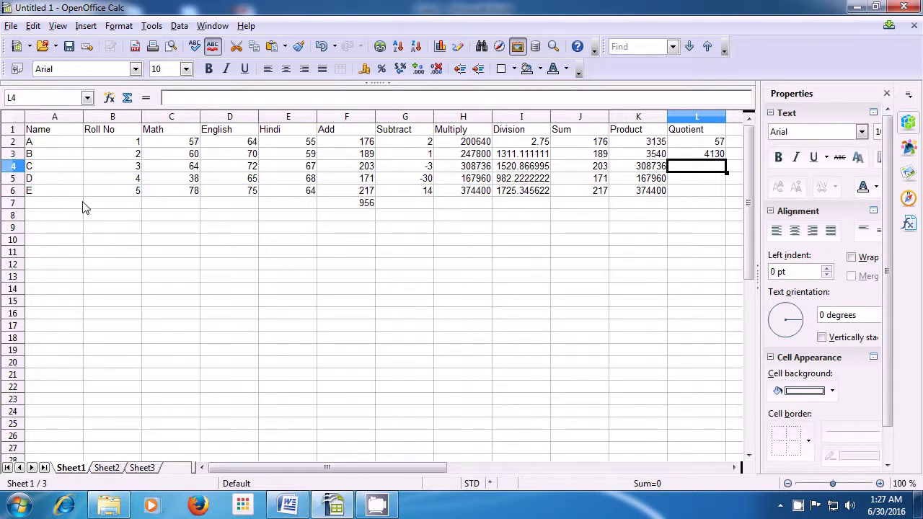
Step: Fill the quotient formula from L3 down through L6 for students C, D and E
left_click(687, 156)
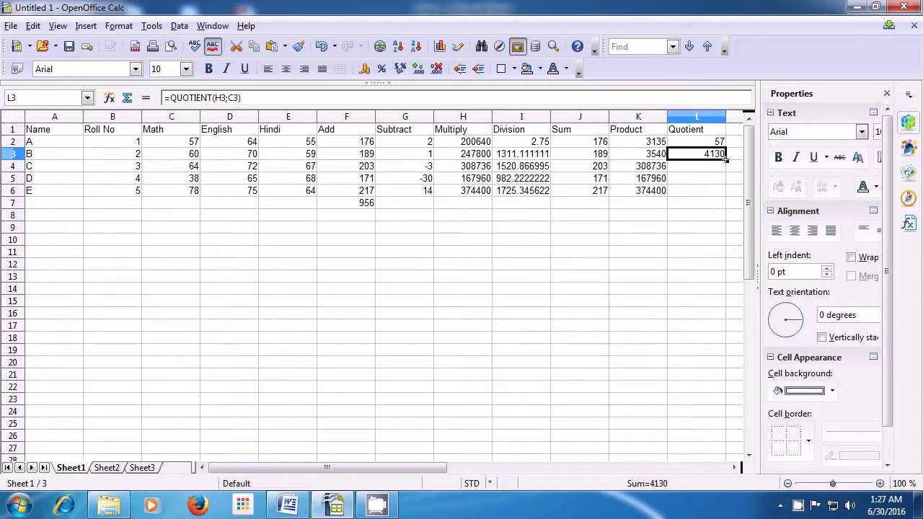
left_click_drag(726, 159, 727, 192)
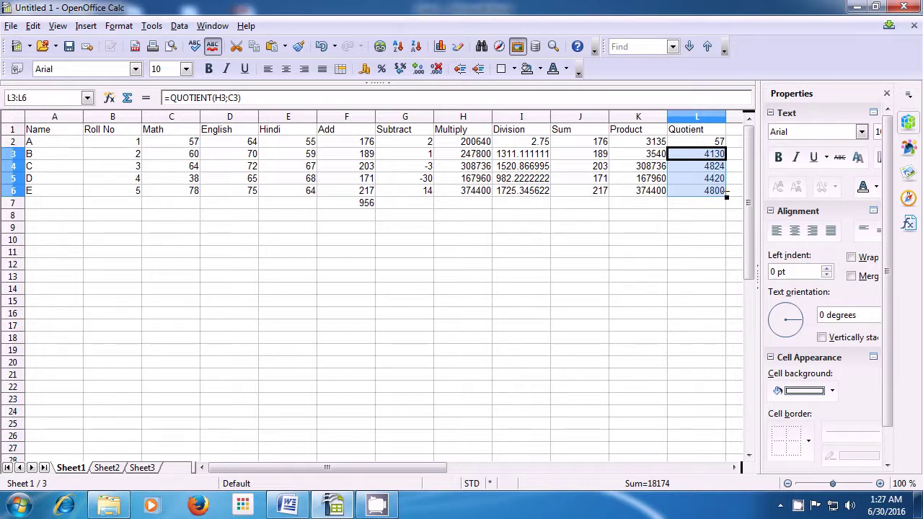
left_click(692, 206)
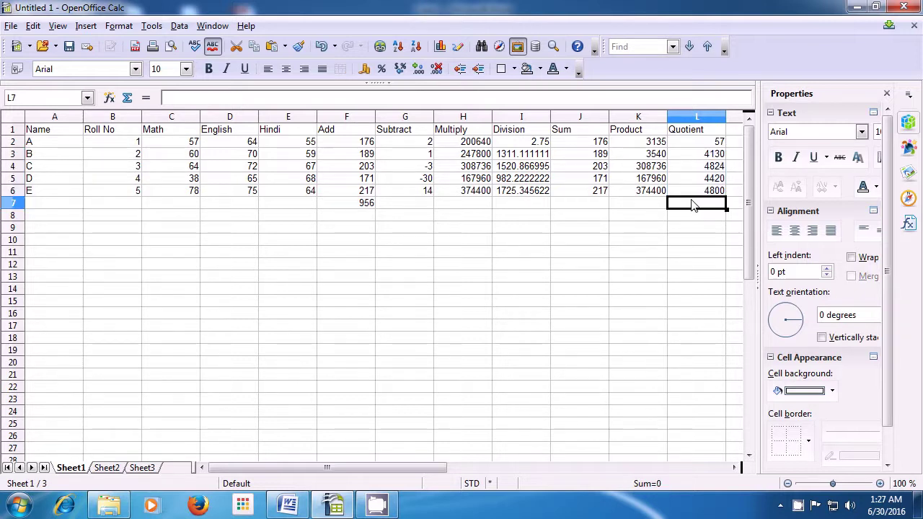